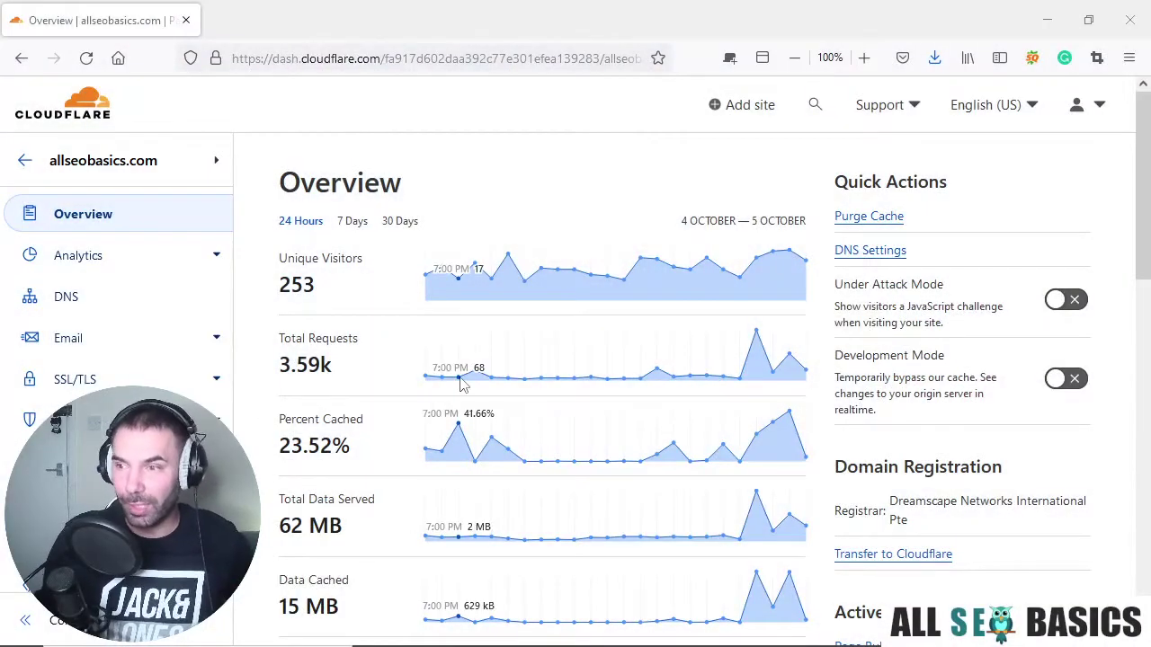
Open the Speed section for allseobasics.com from the sidebar
scroll(404, 306, "down", 3)
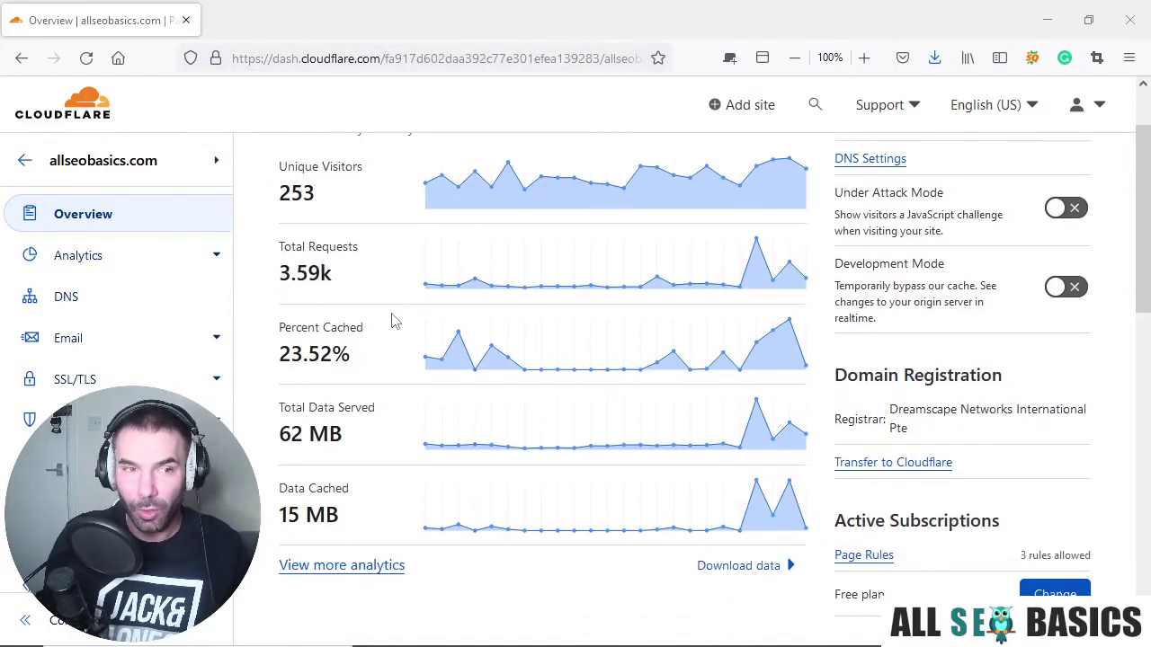
scroll(818, 304, "up", 2)
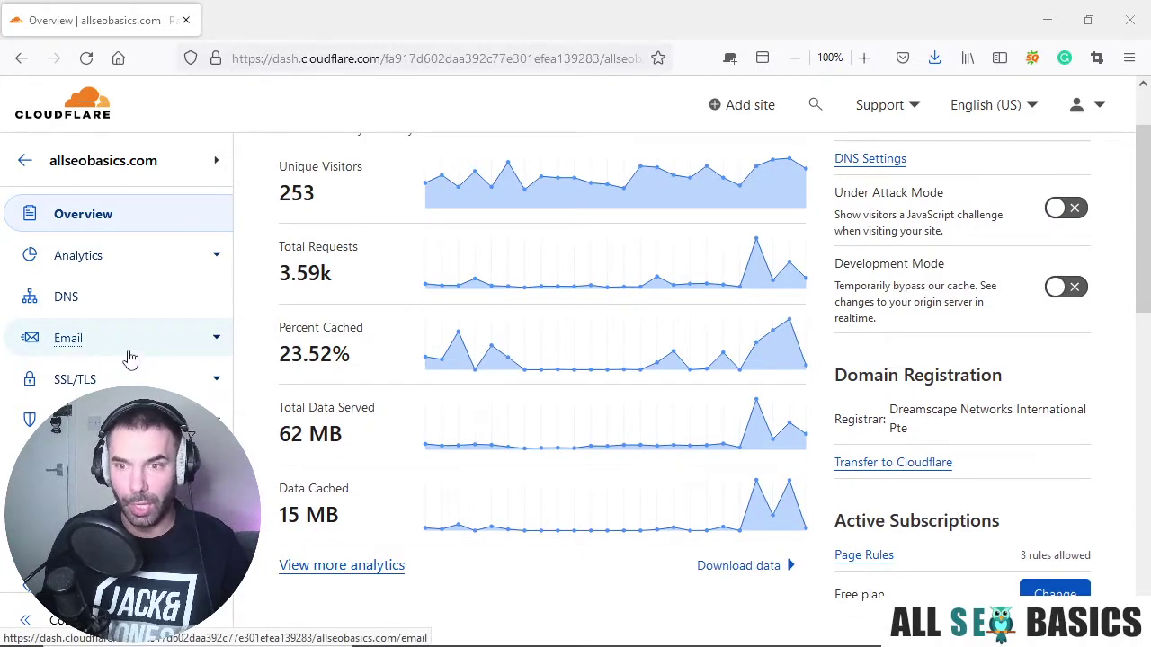
scroll(117, 377, "down", 5)
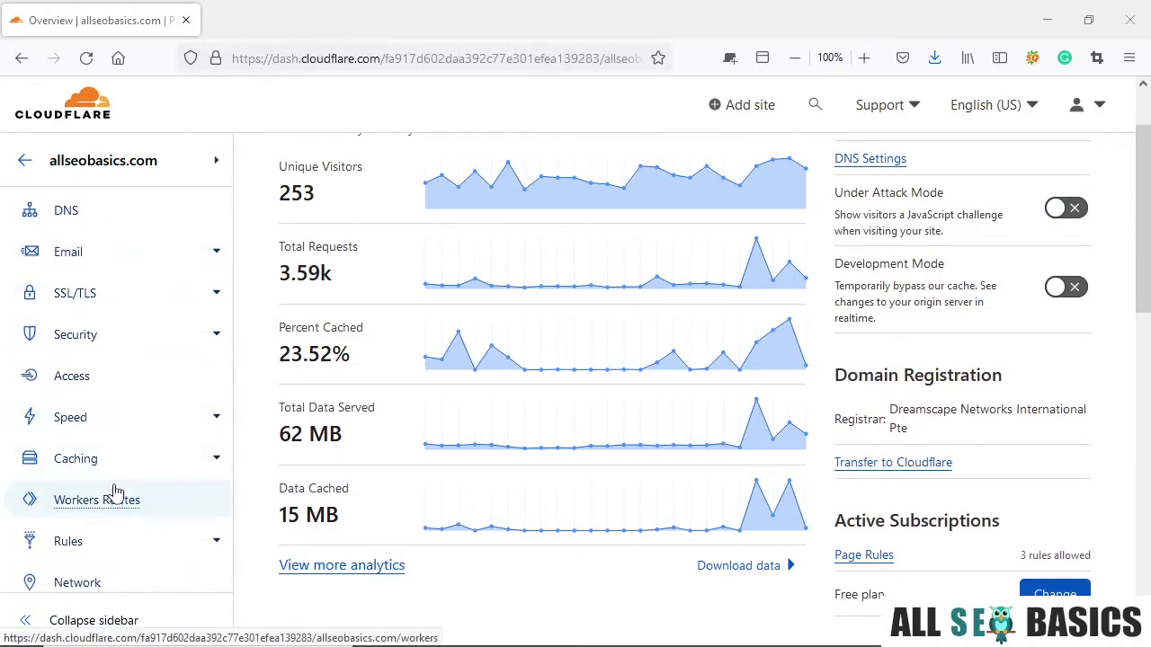
scroll(131, 441, "up", 6)
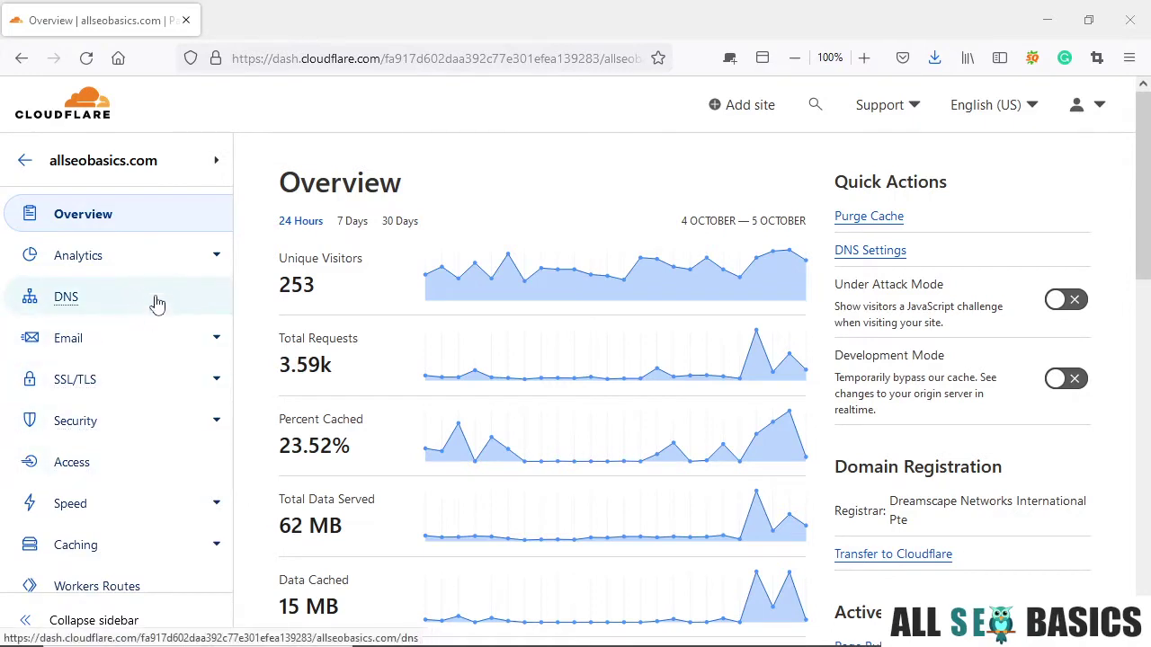
scroll(161, 295, "down", 2)
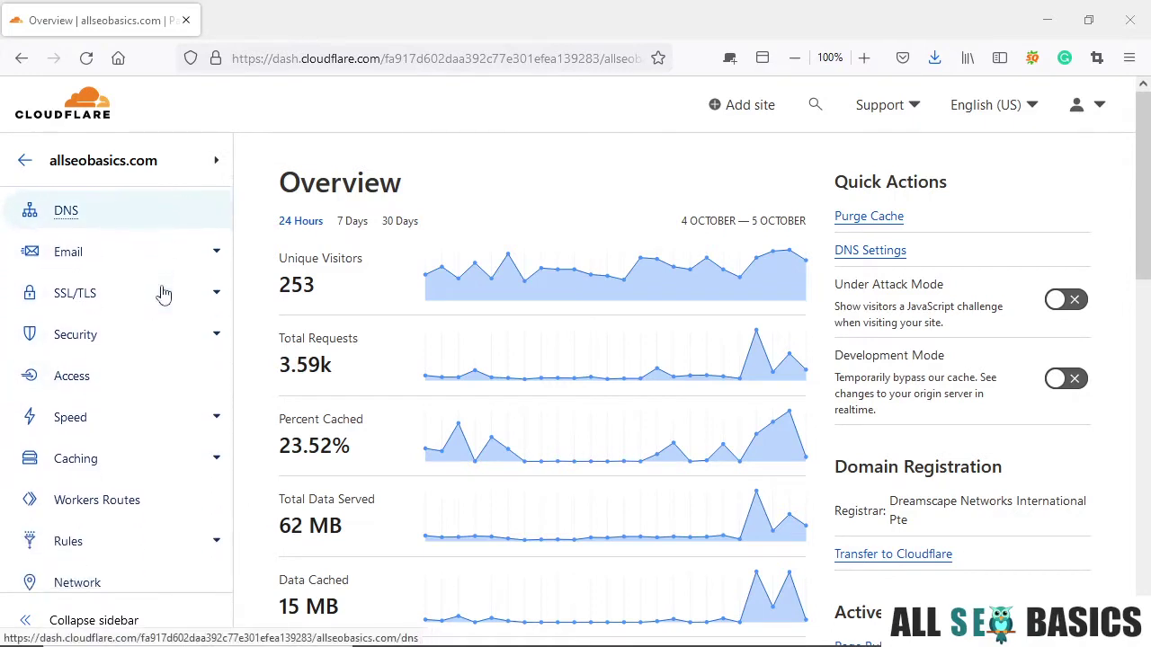
left_click(136, 426)
key("ctrl+f")
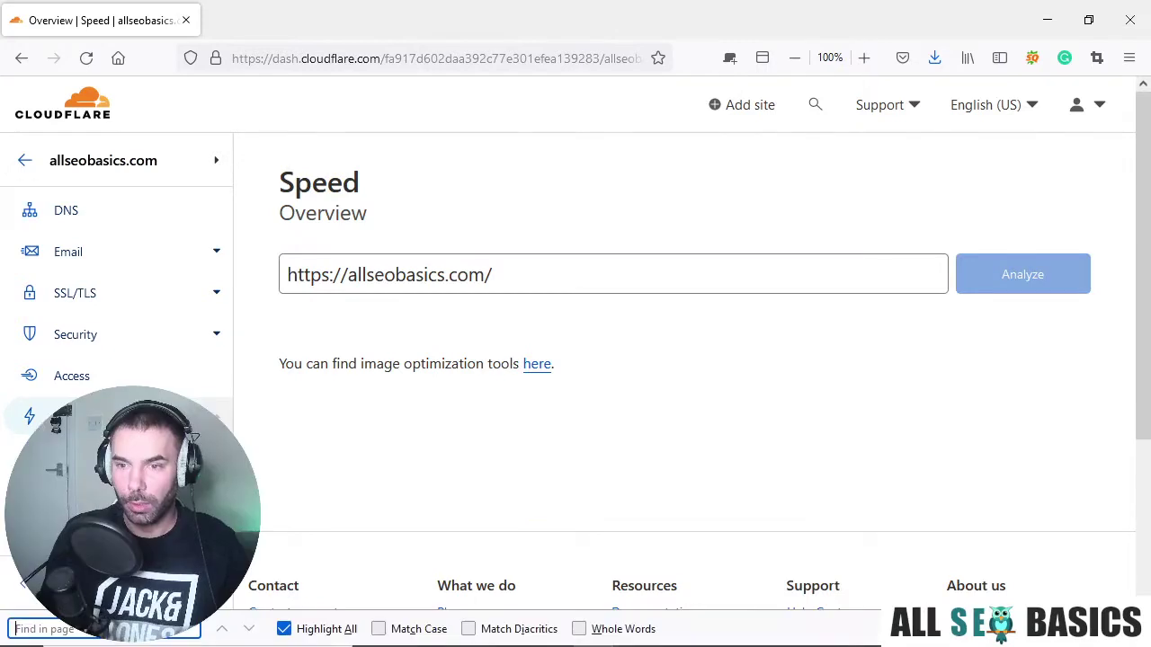
Go to Speed Optimization, glance back at the Speed overview, then return to Optimization
scroll(255, 368, "down", 2)
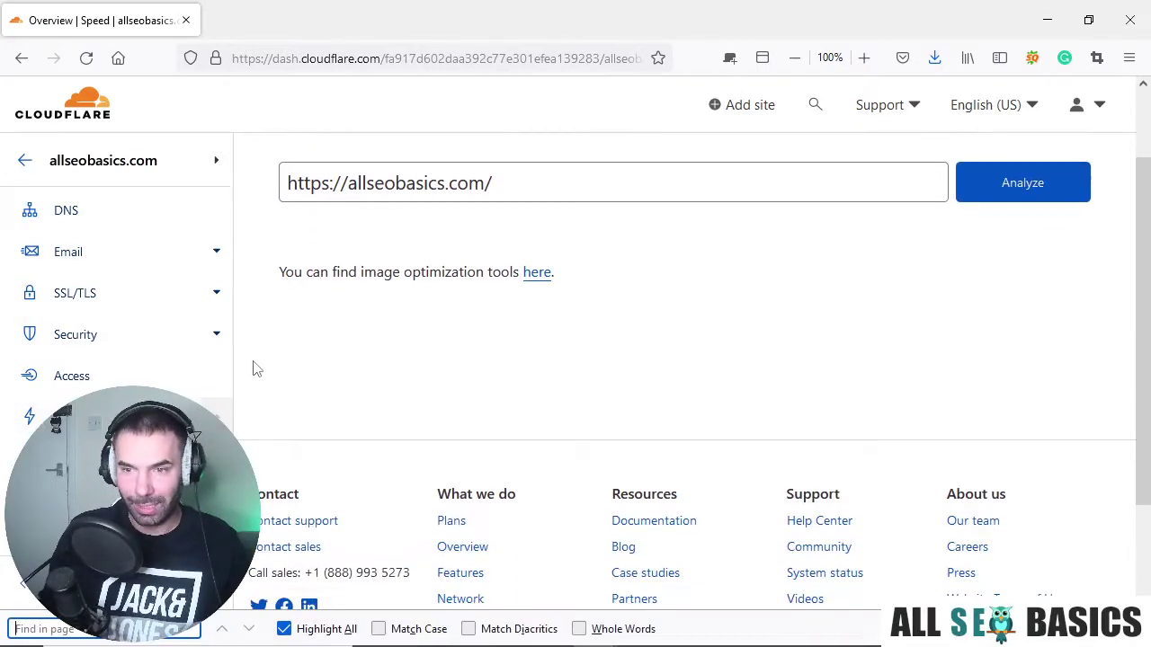
scroll(90, 409, "up", 2)
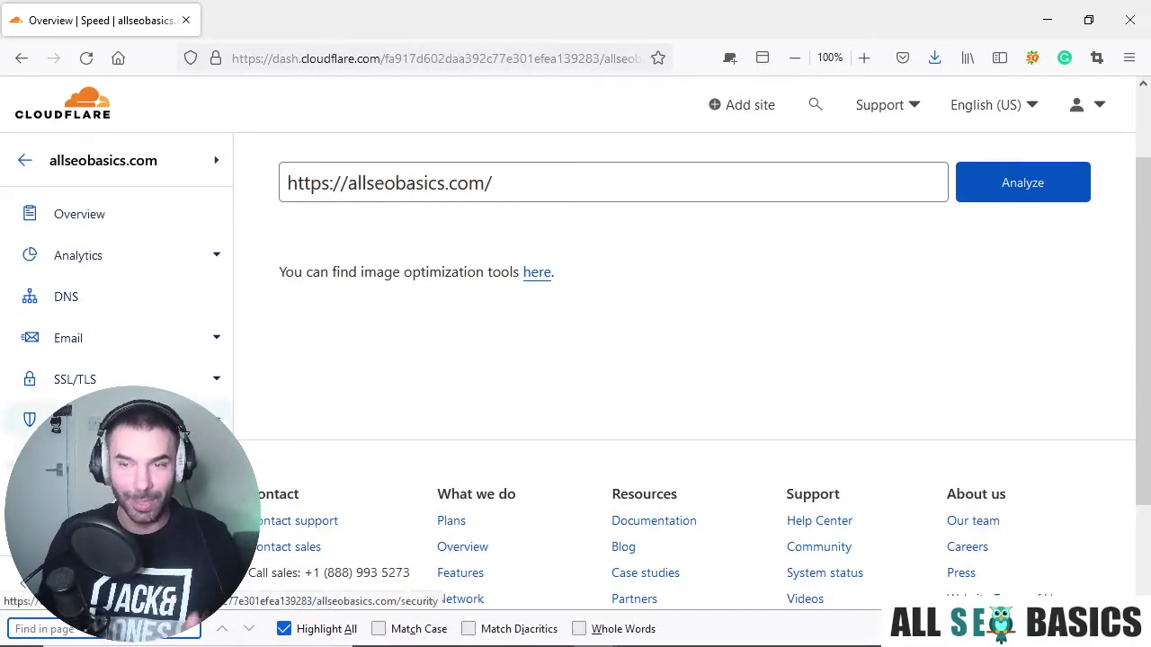
scroll(90, 409, "down", 4)
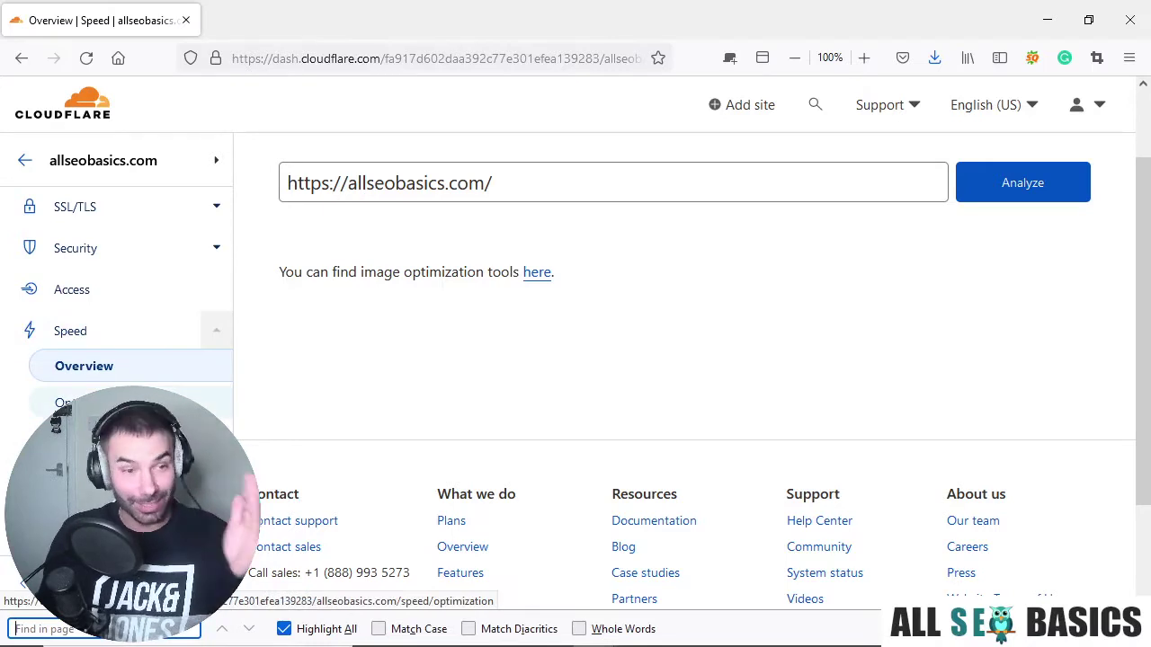
left_click(67, 404)
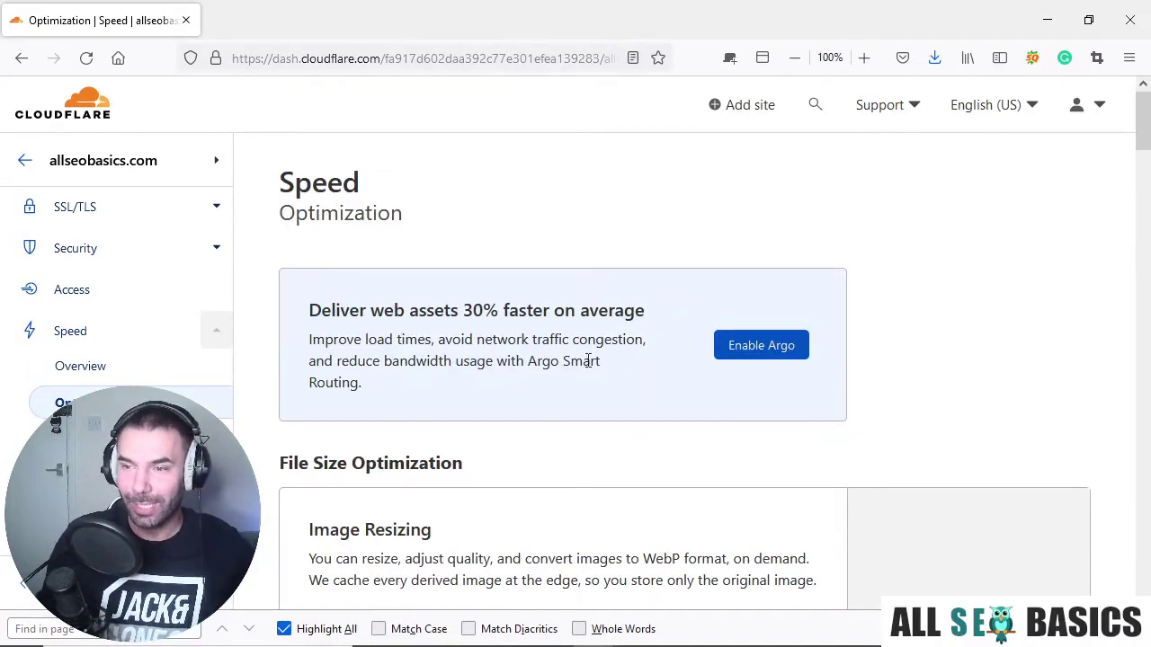
left_click(94, 366)
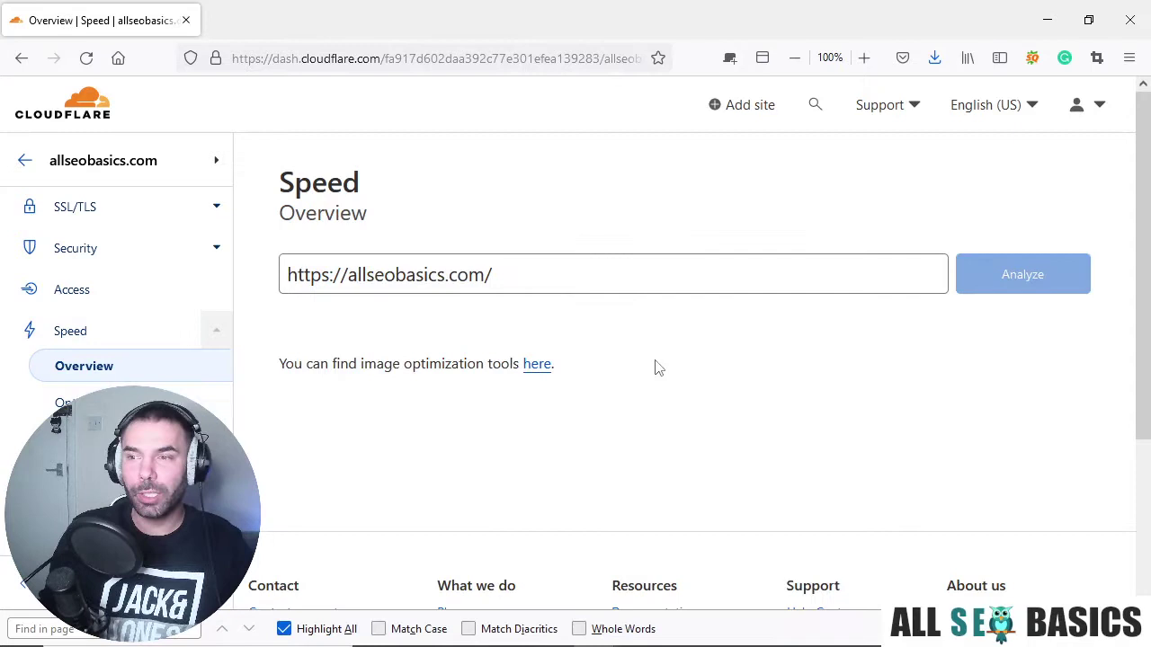
scroll(654, 367, "down", 3)
scroll(556, 323, "up", 2)
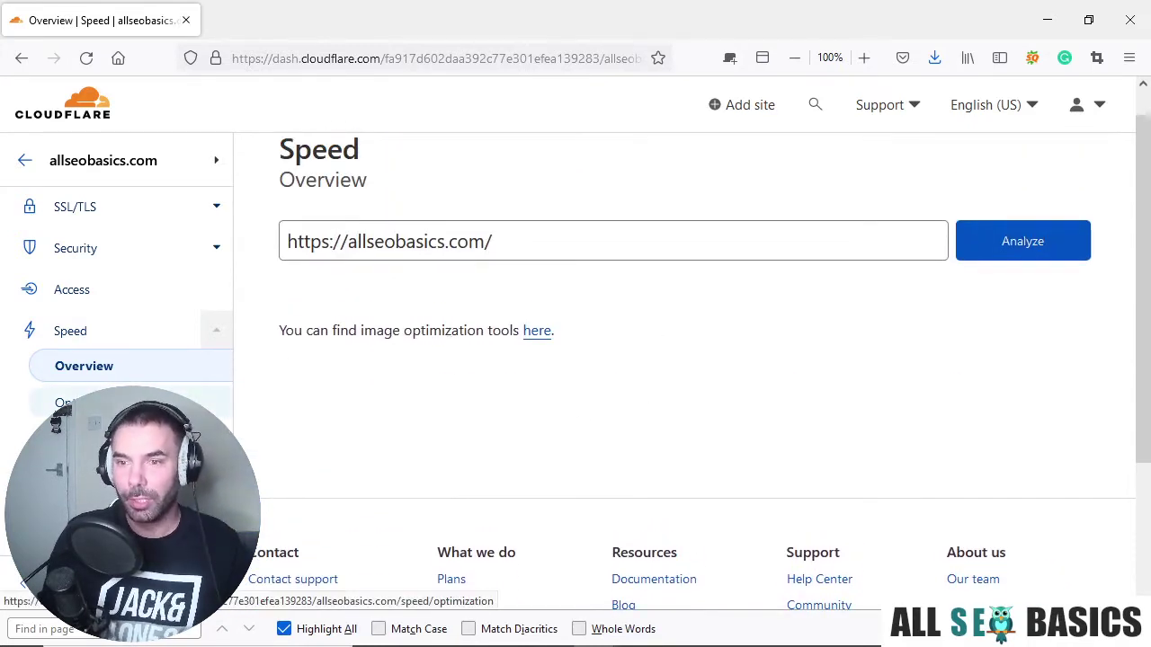
left_click(68, 404)
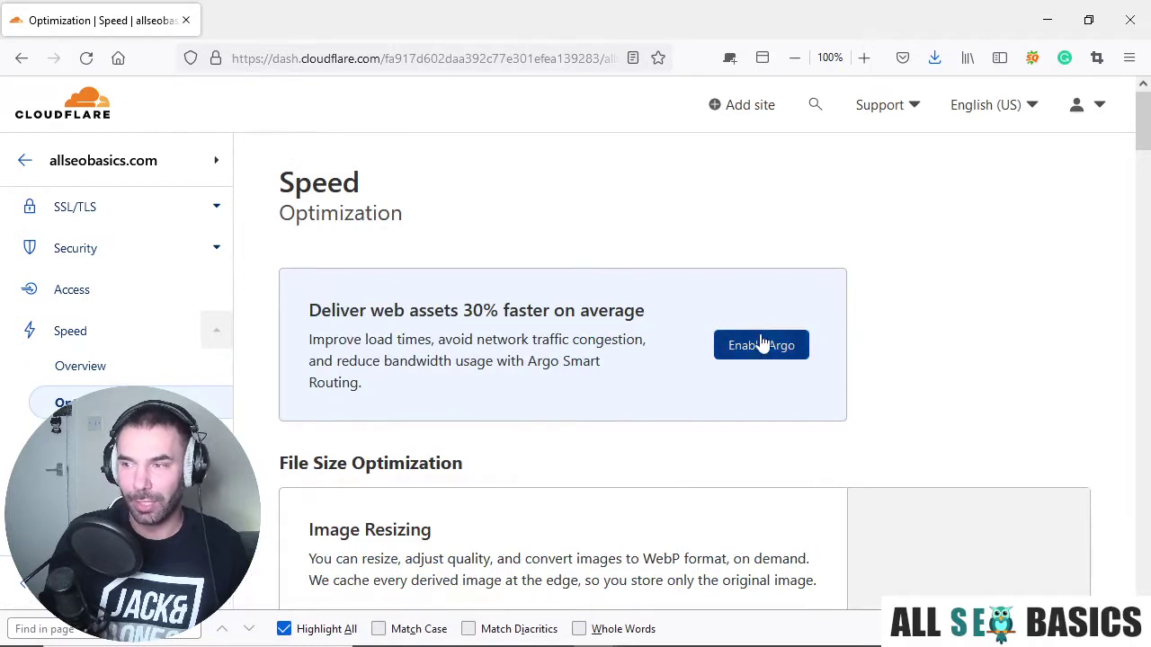
scroll(764, 342, "down", 4)
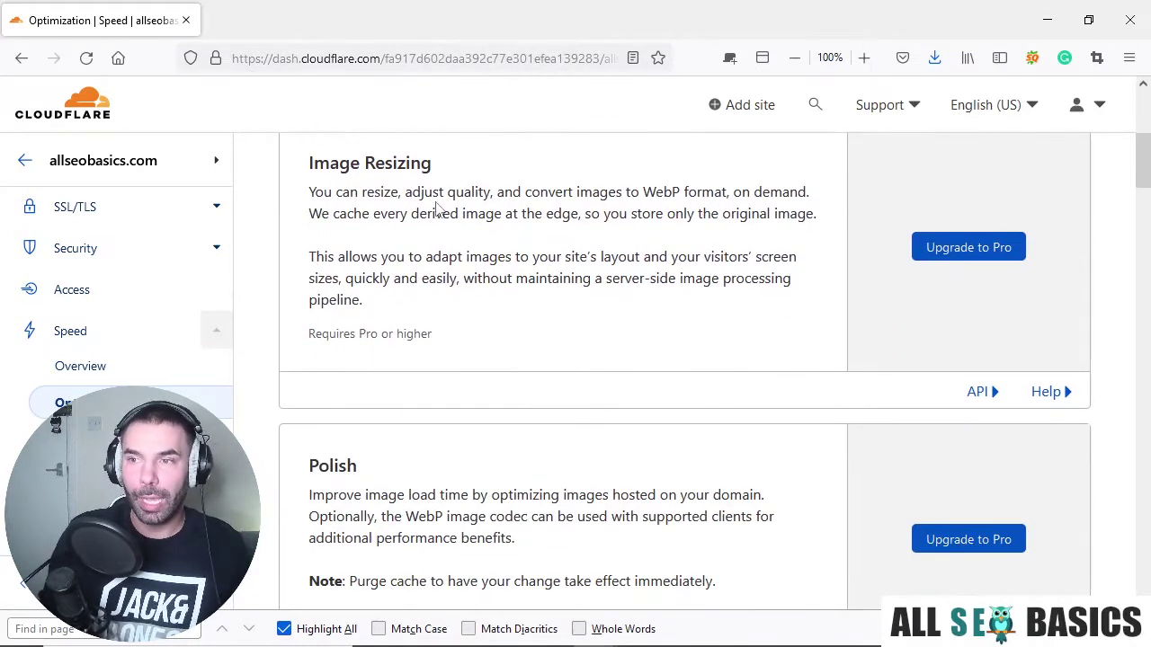
scroll(948, 321, "down", 1)
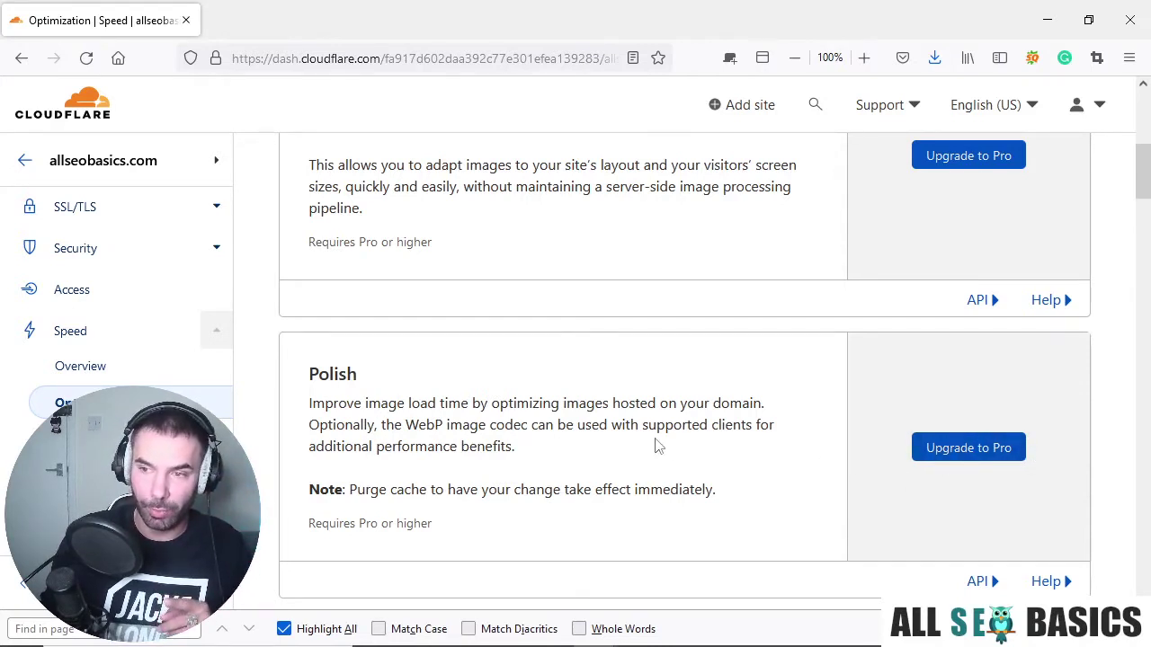
Toggle Auto Minify's JavaScript, CSS and HTML options so all end up checked
scroll(657, 446, "down", 4)
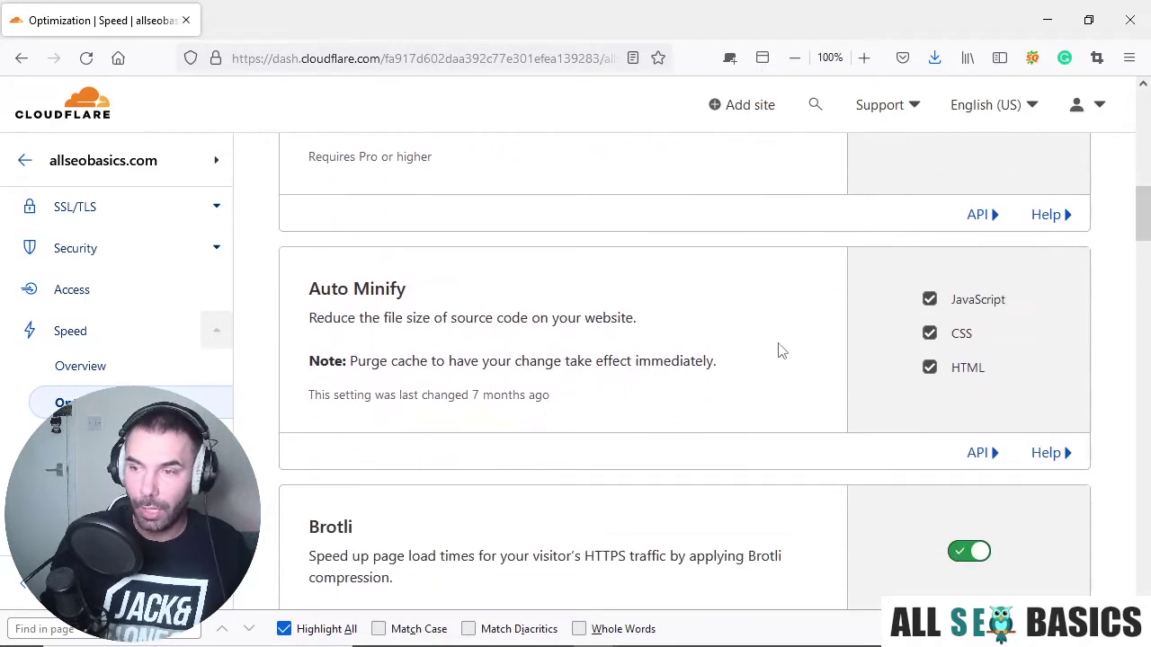
left_click(929, 299)
left_click(930, 367)
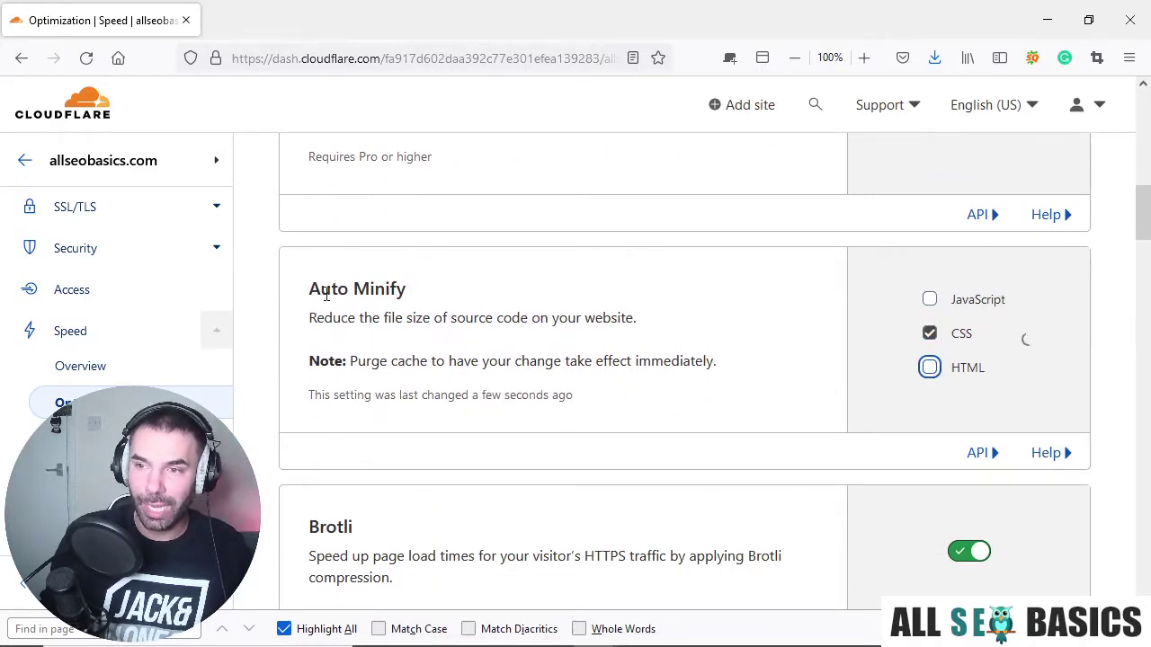
left_click(930, 300)
left_click(929, 335)
left_click(929, 367)
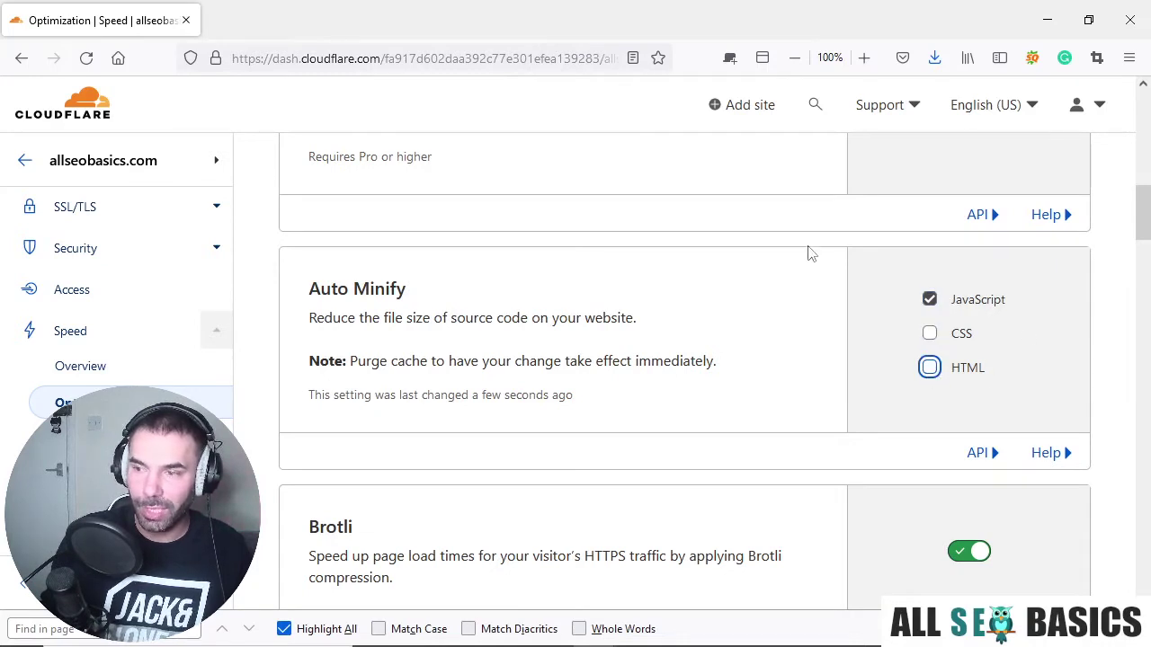
Switch Brotli compression off
scroll(902, 305, "down", 1)
scroll(900, 305, "down", 1)
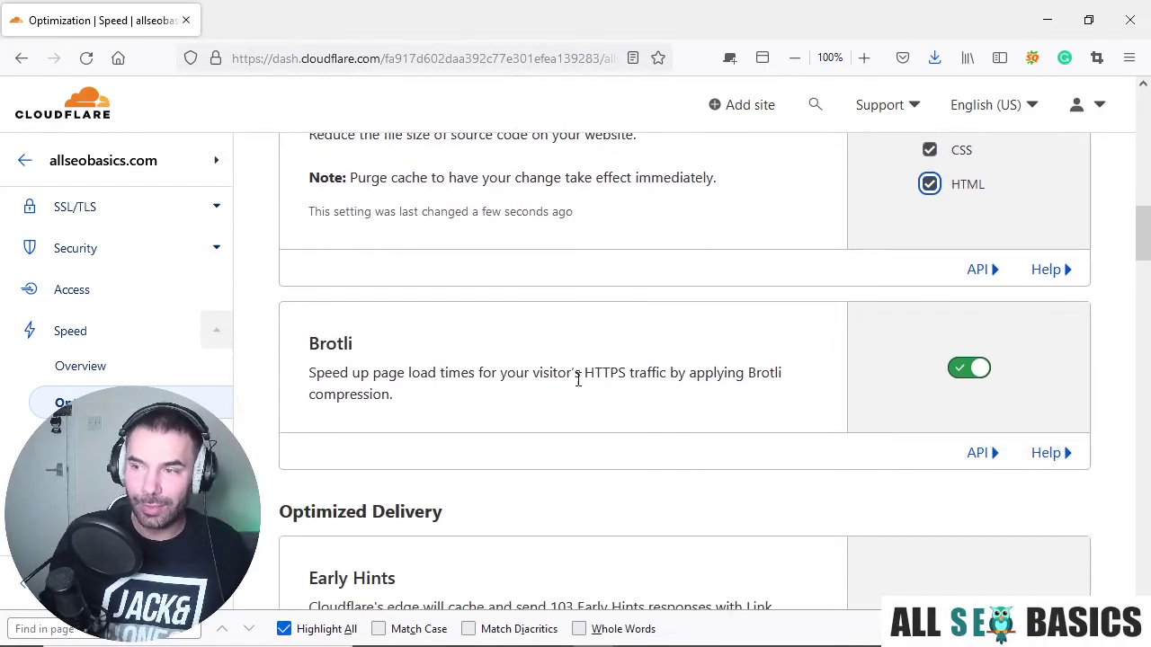
left_click(976, 368)
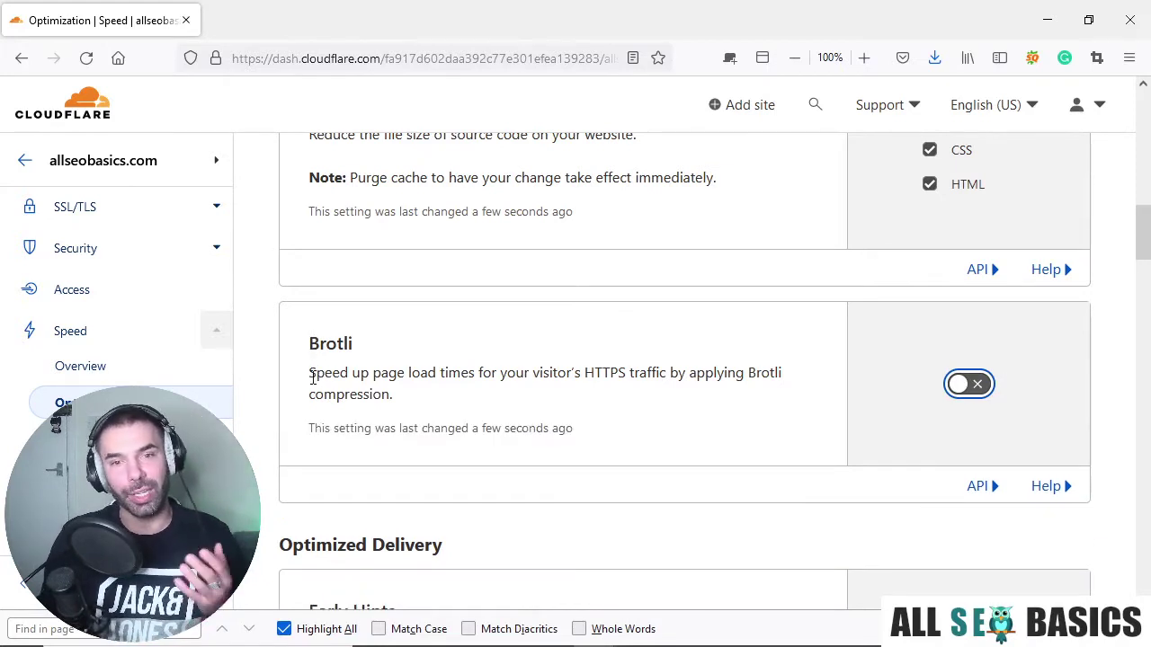
Turn Brotli compression on, flip it off and on repeatedly, and leave it on
left_click(969, 383)
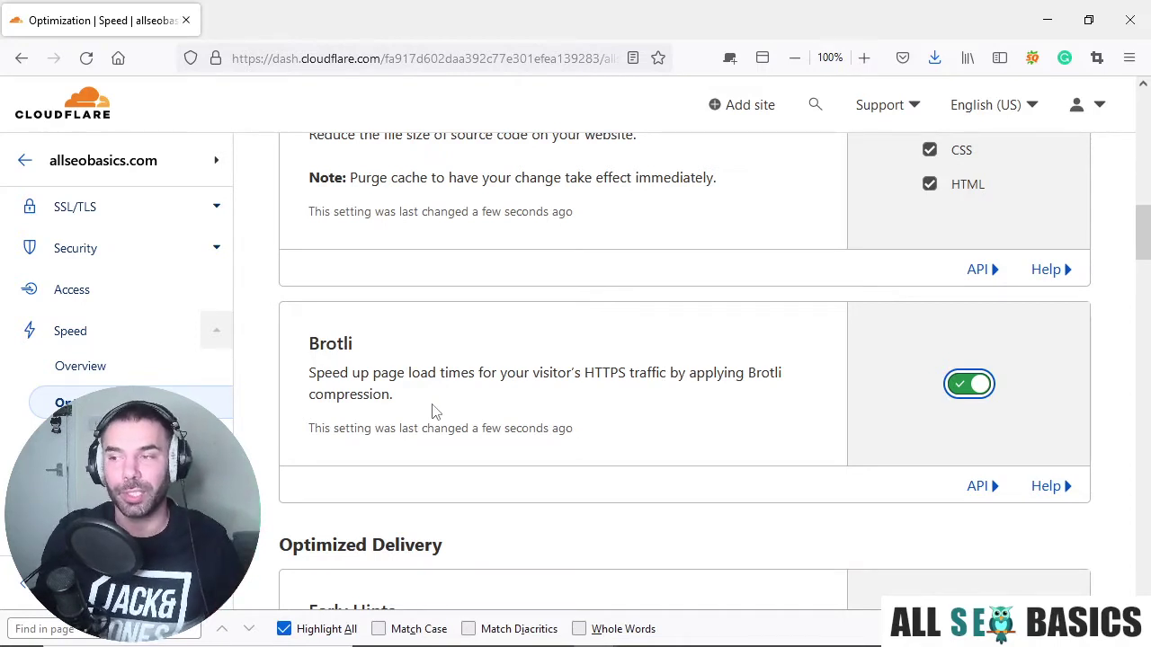
left_click(968, 387)
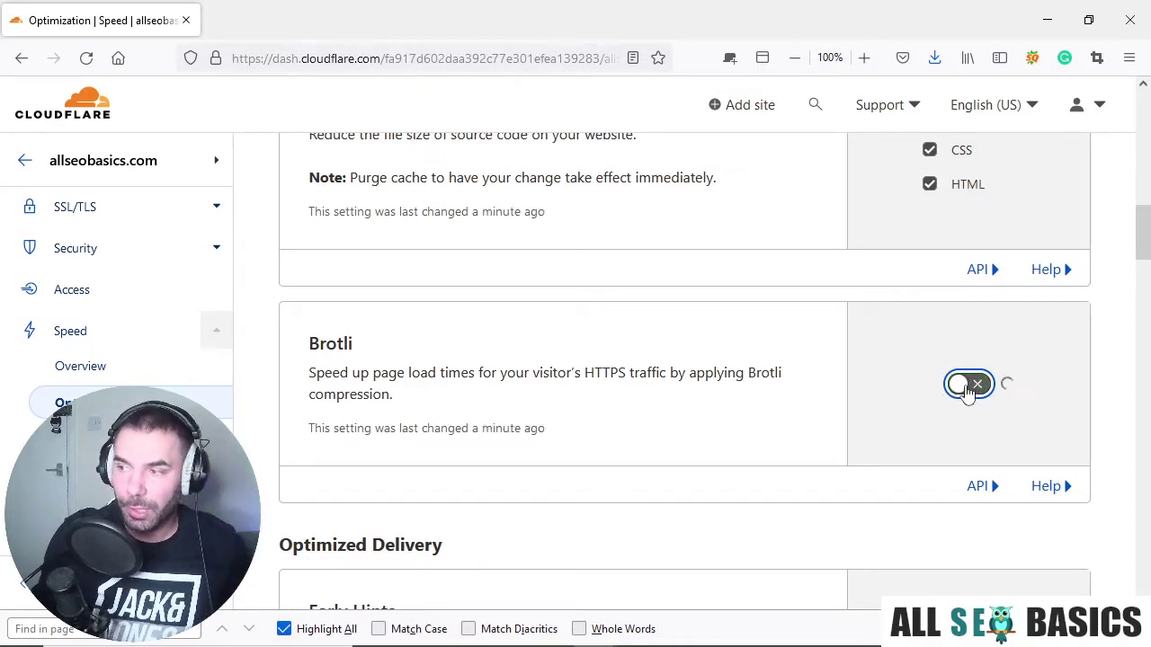
left_click(967, 386)
left_click(967, 386)
left_click(968, 386)
left_click(967, 387)
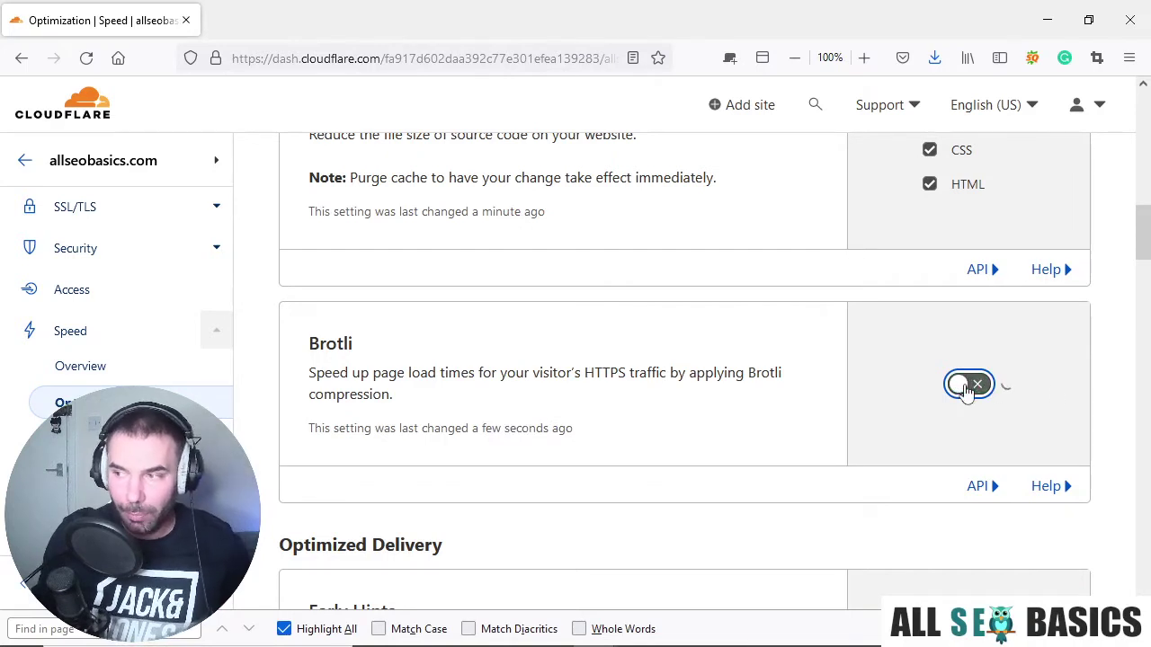
left_click(967, 386)
left_click(967, 387)
left_click(968, 387)
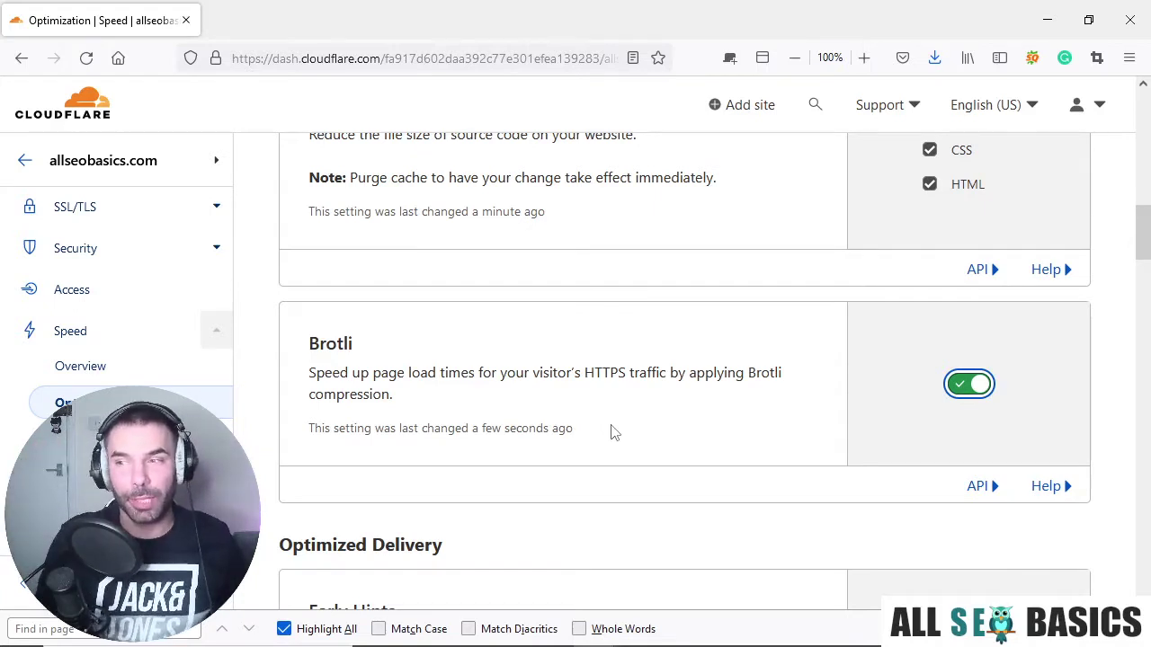
Highlight phrases in the Early Hints description under Optimized Delivery, then turn Early Hints on
scroll(897, 374, "down", 2)
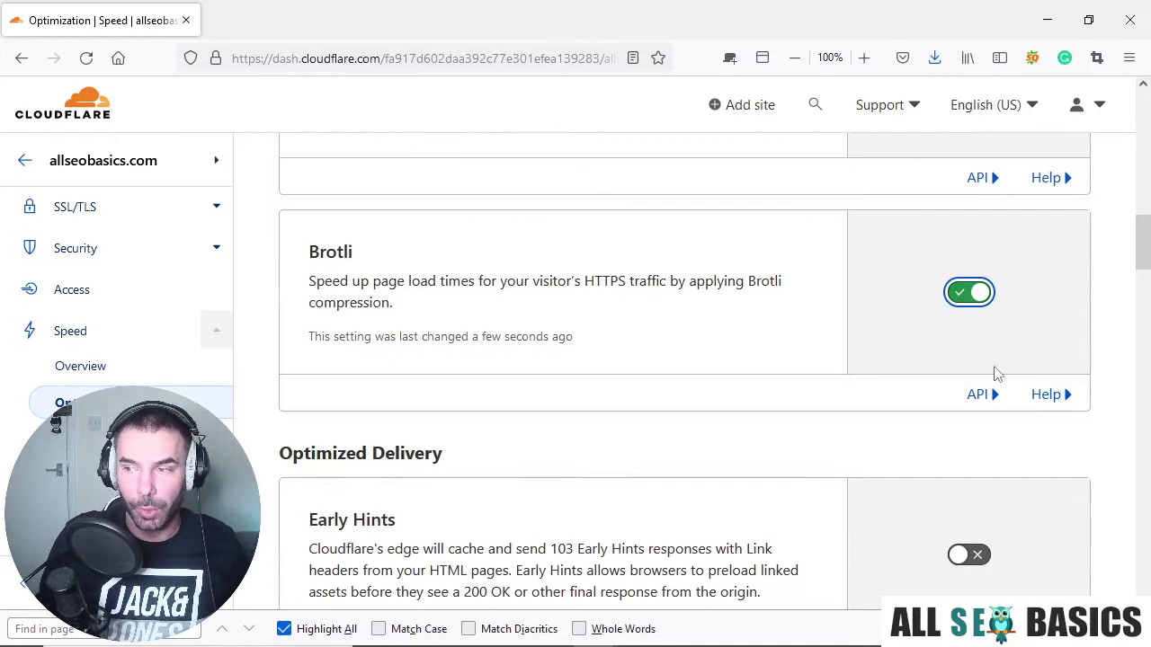
scroll(522, 414, "down", 4)
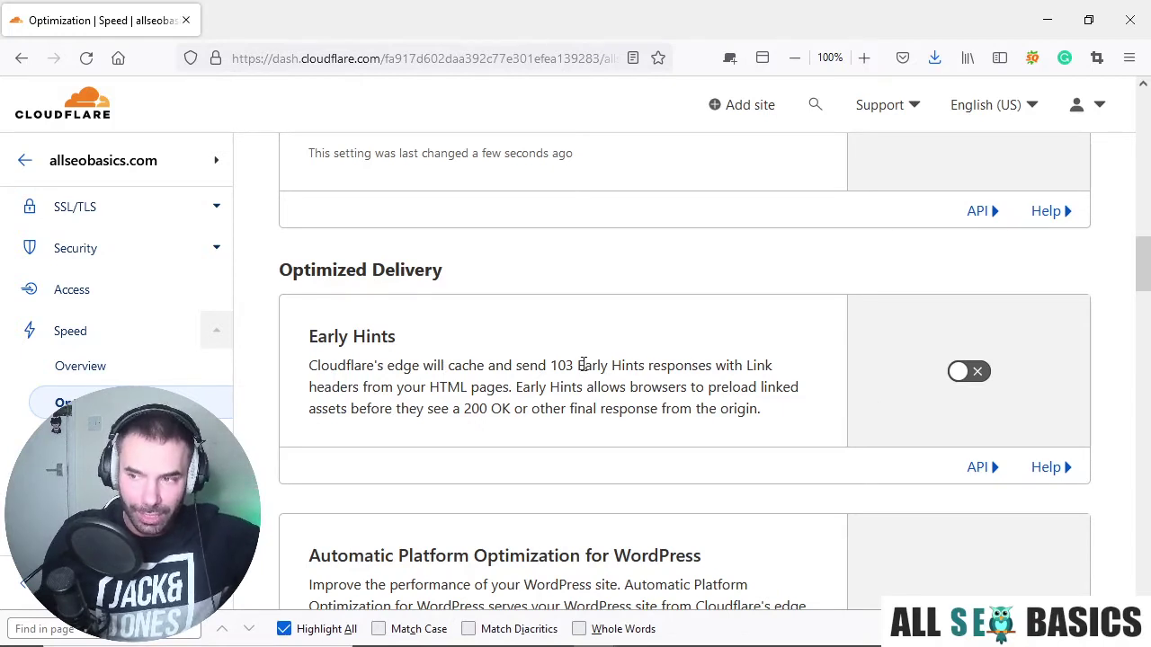
left_click_drag(580, 365, 709, 383)
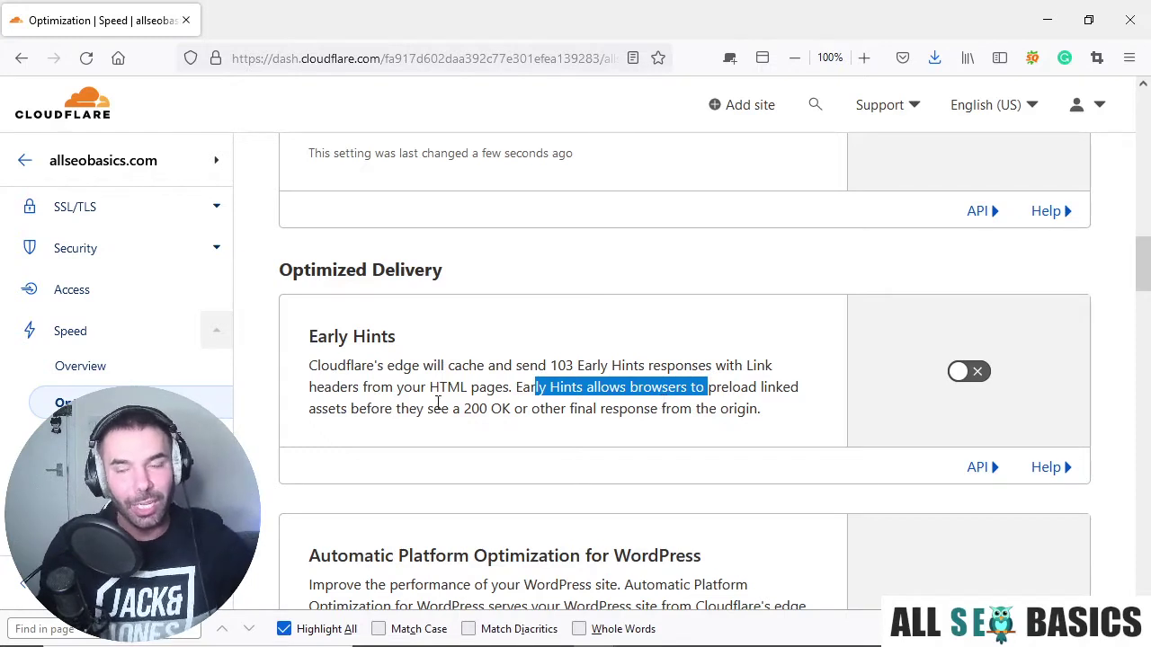
left_click_drag(378, 405, 469, 408)
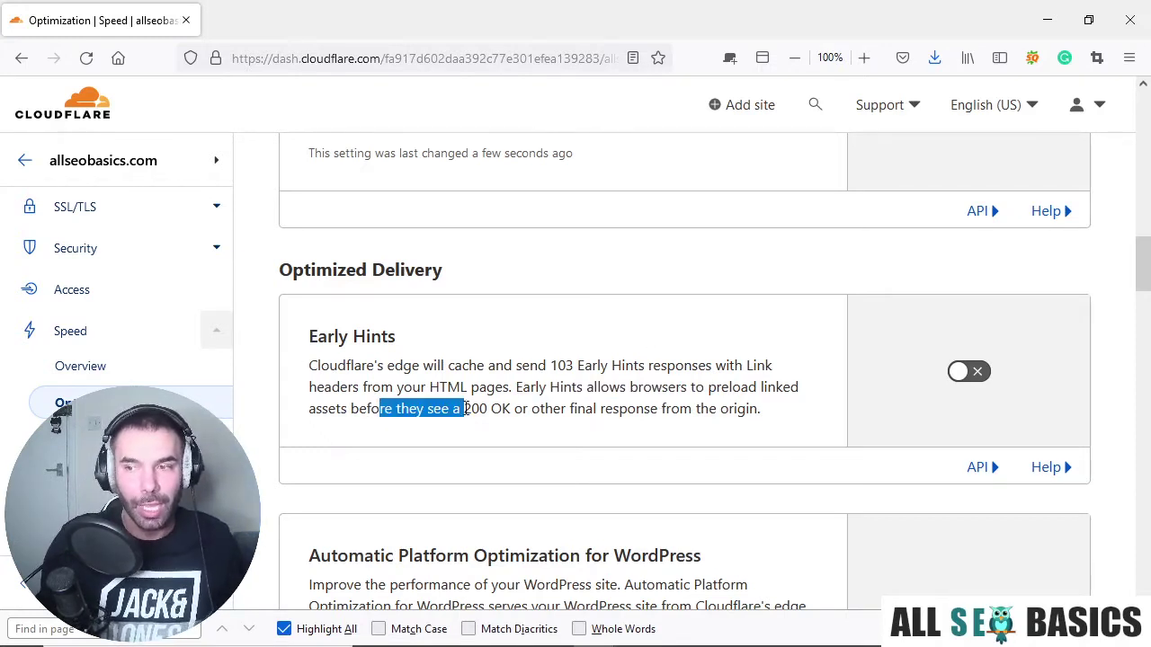
left_click(498, 410)
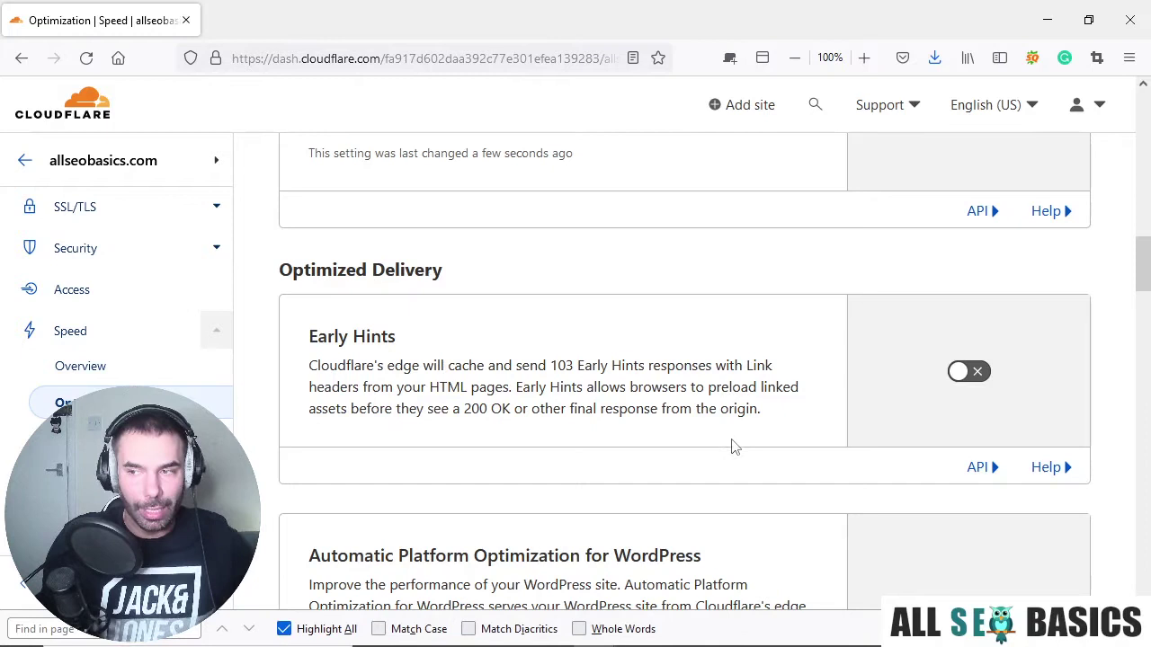
left_click(962, 374)
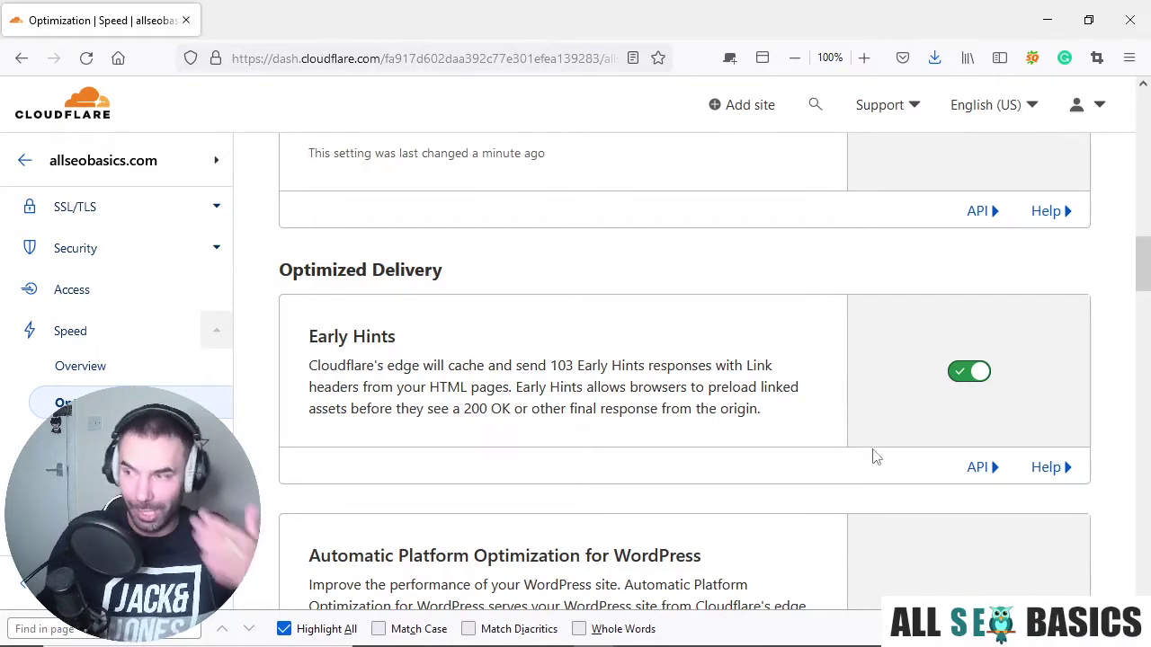
scroll(865, 390, "down", 1)
scroll(948, 347, "down", 2)
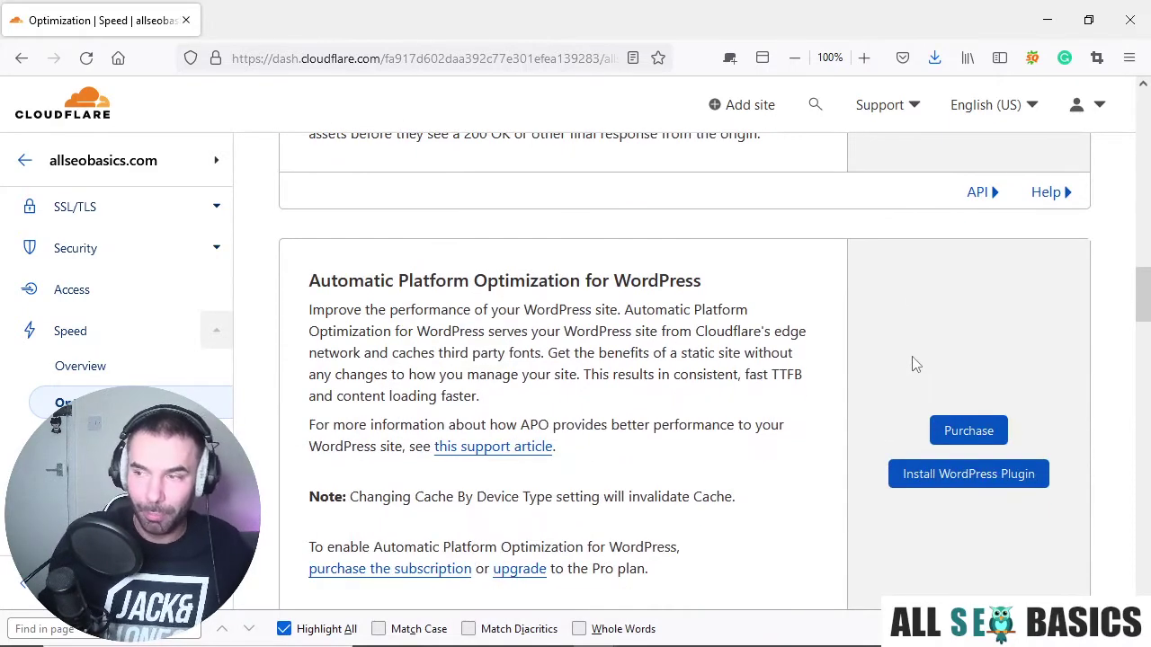
scroll(912, 359, "down", 2)
scroll(912, 359, "up", 3)
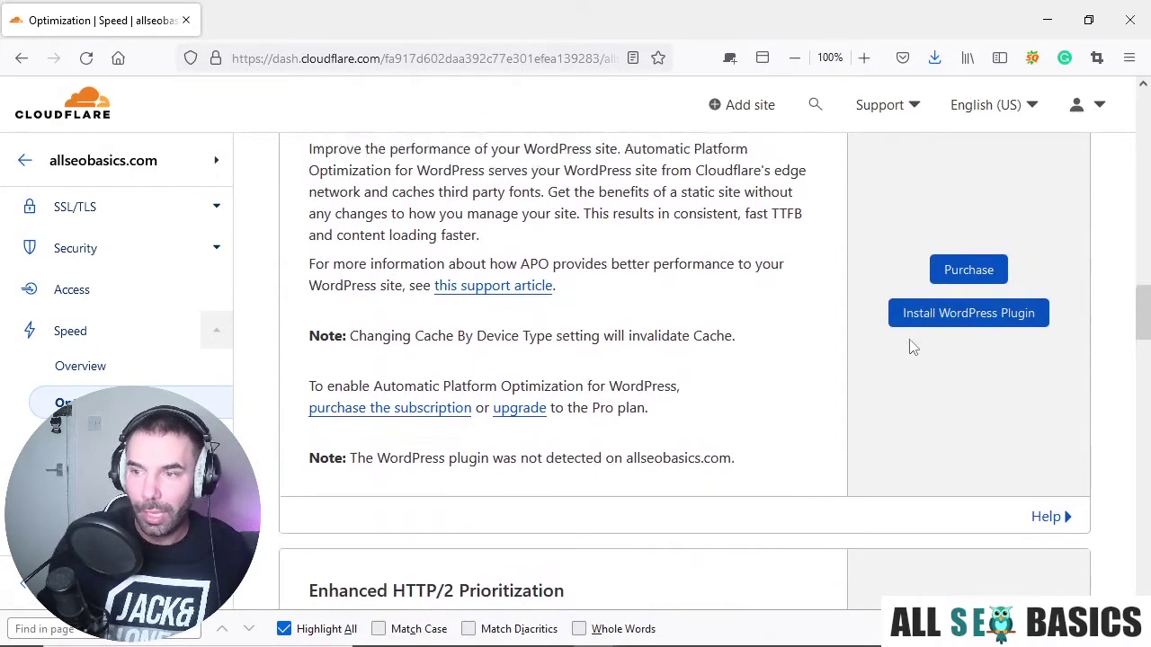
scroll(763, 303, "down", 7)
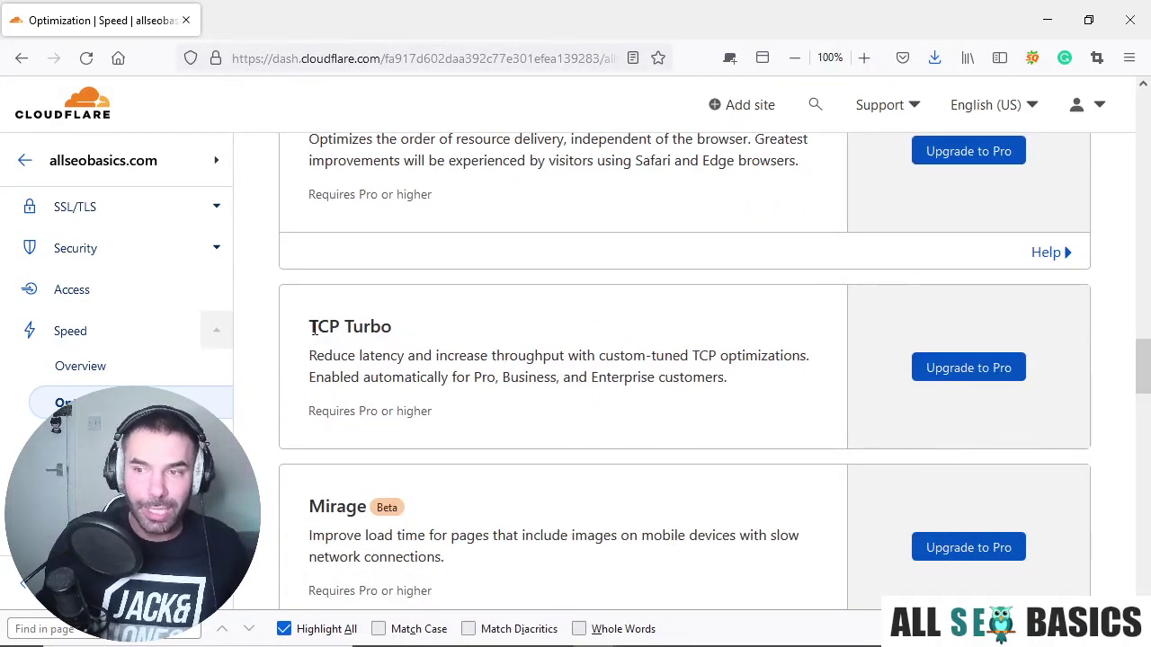
left_click_drag(311, 329, 394, 325)
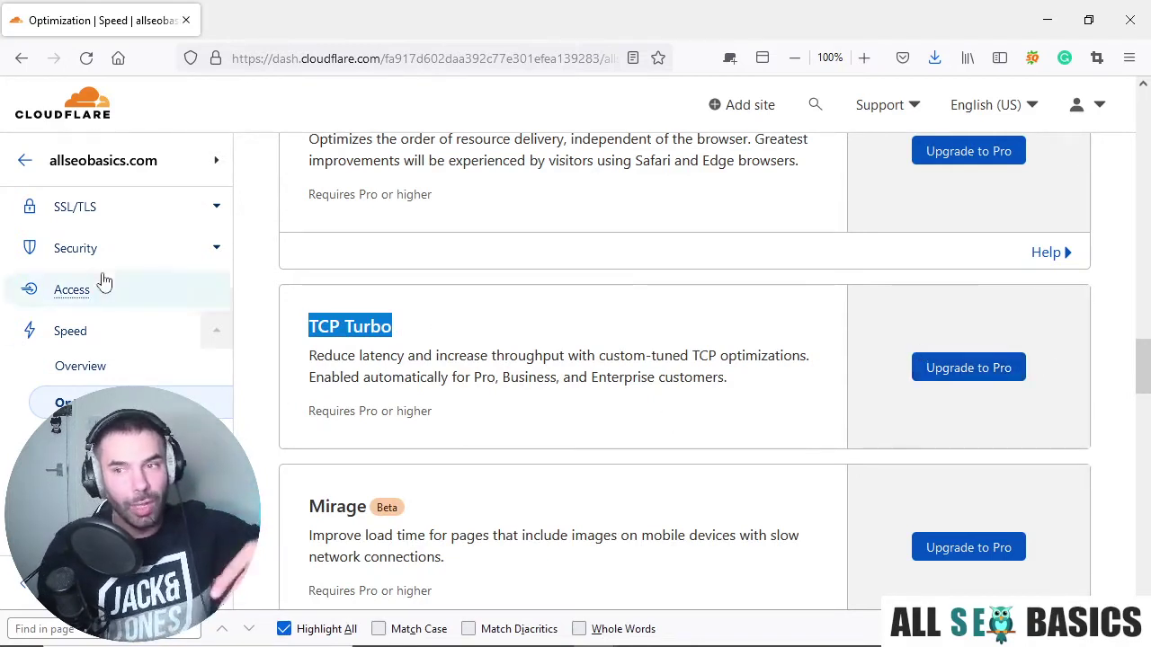
left_click(584, 346)
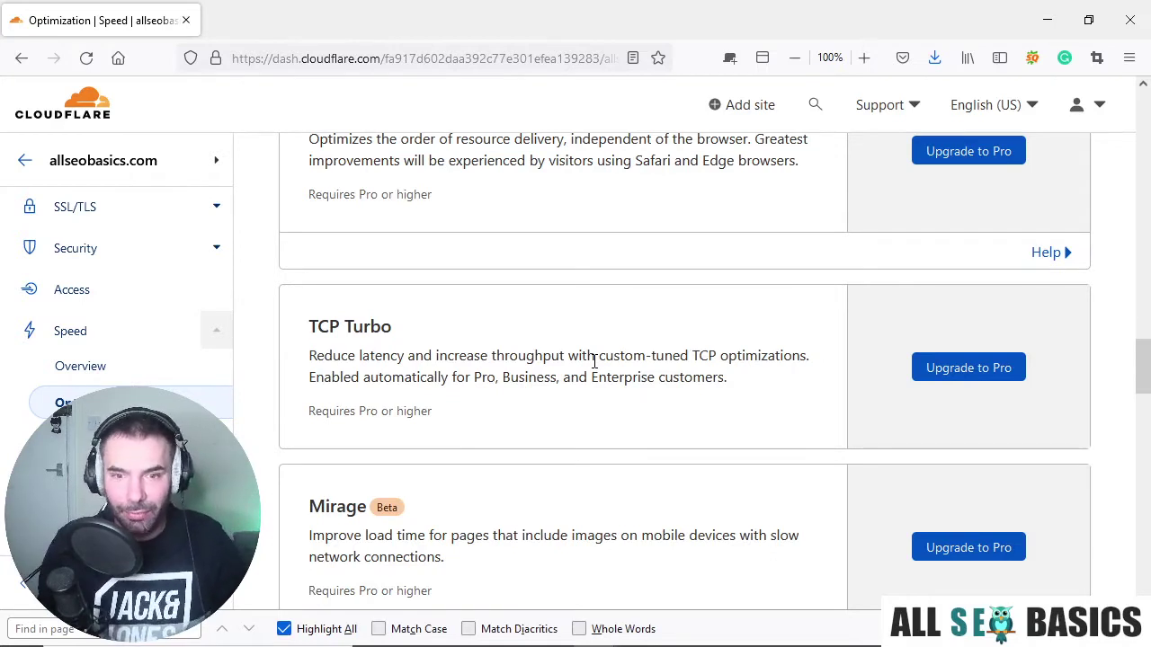
left_click_drag(310, 326, 411, 326)
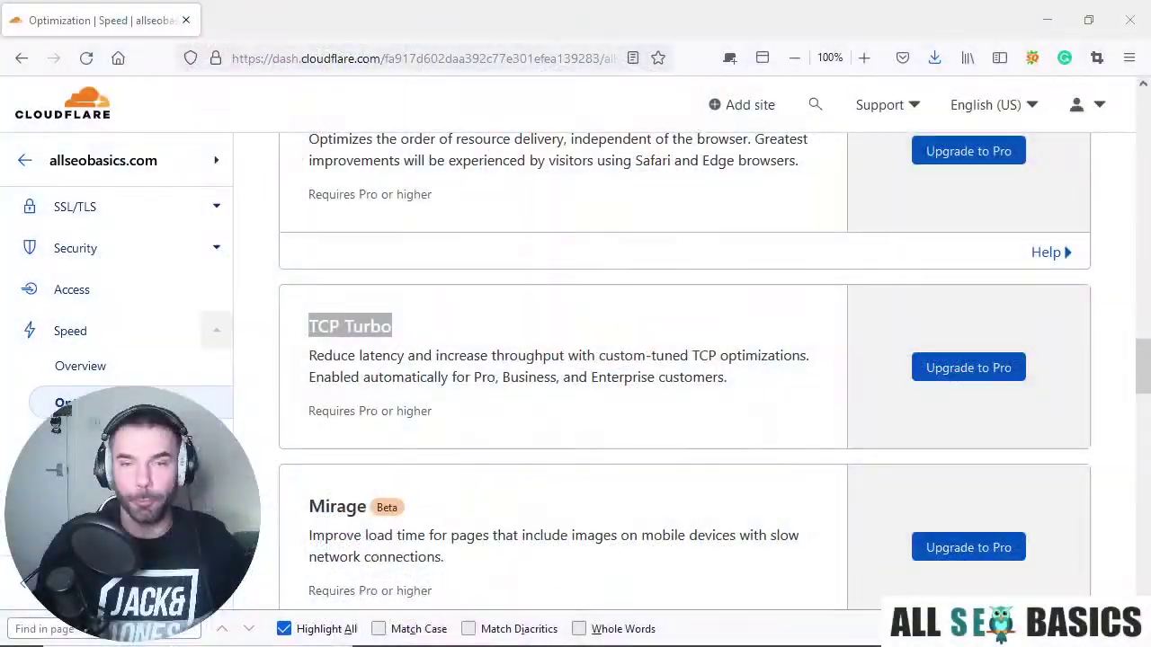
scroll(902, 347, "down", 5)
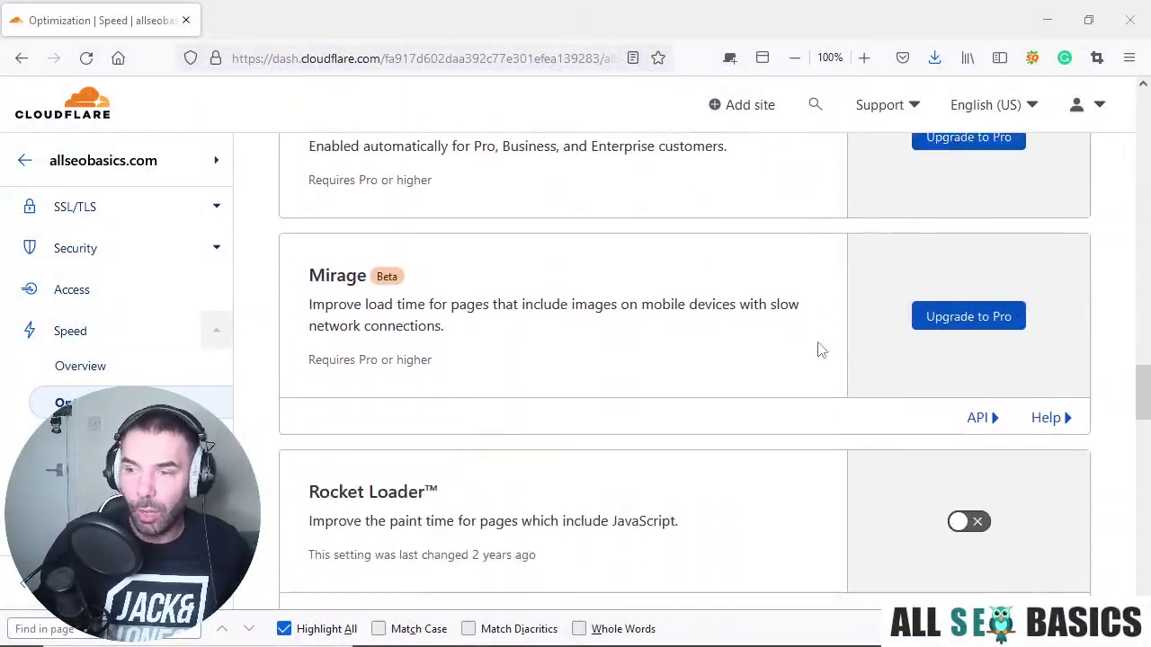
Toggle Rocket Loader on and off twice to demonstrate, leaving it switched off
scroll(820, 349, "down", 3)
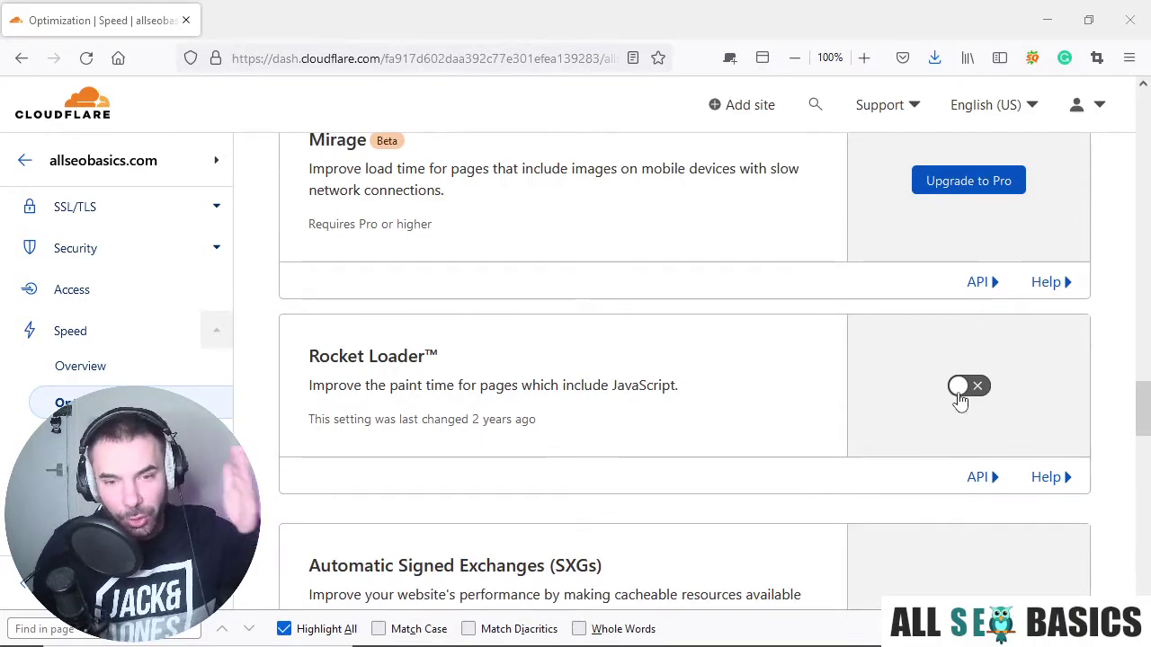
left_click(962, 396)
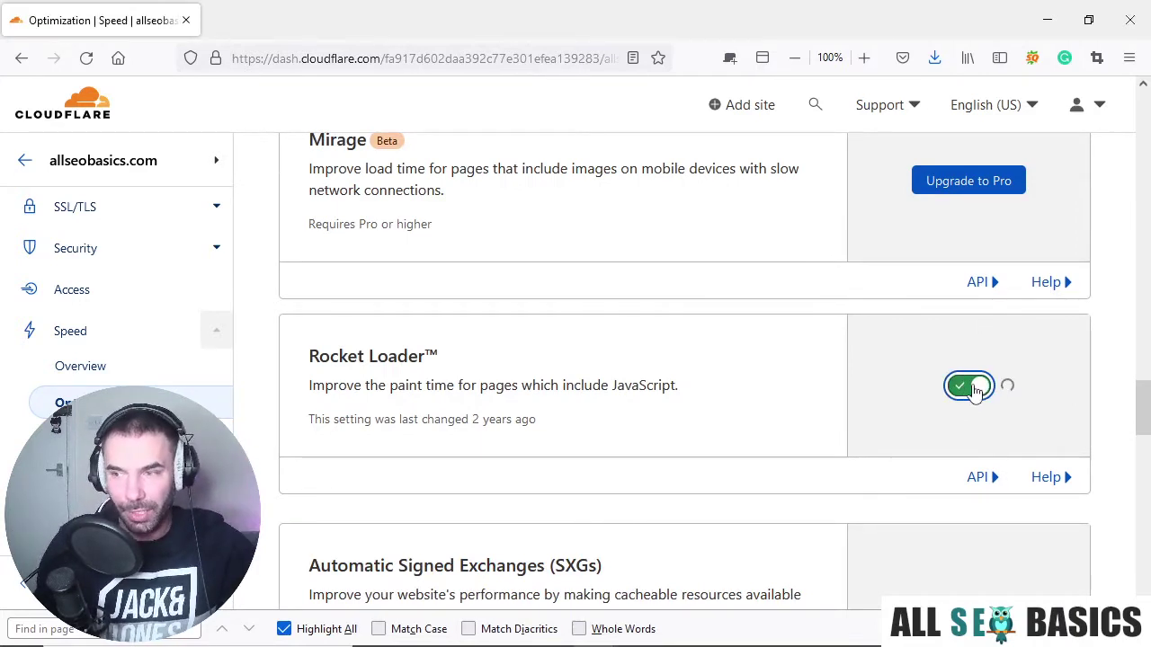
left_click(975, 396)
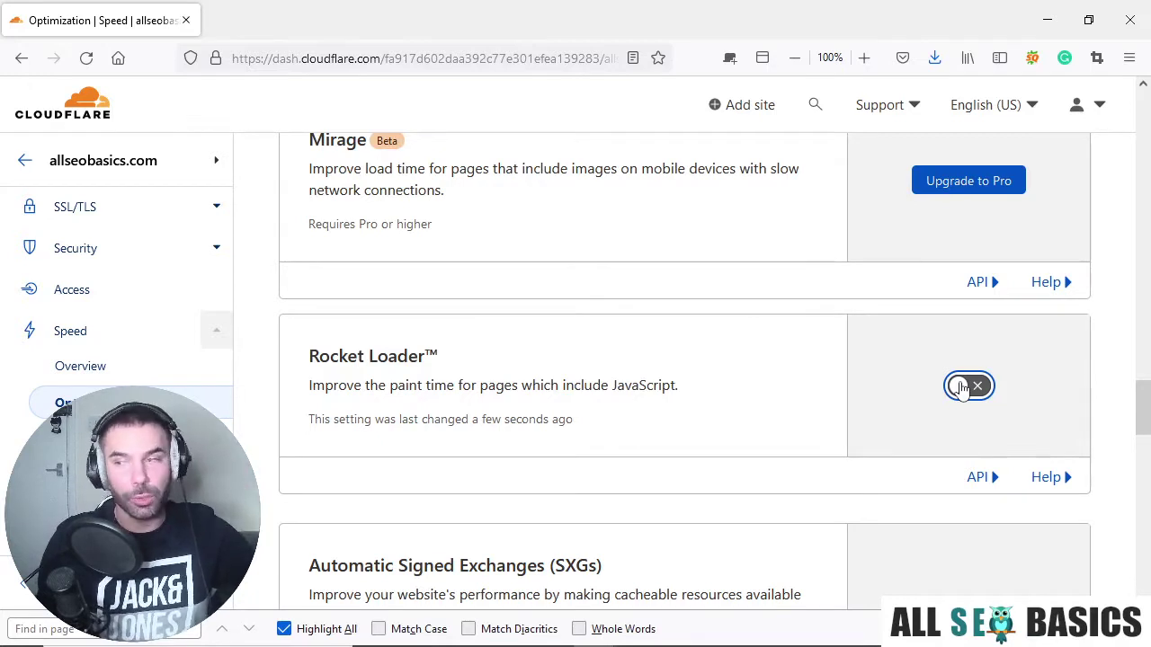
left_click(962, 388)
left_click(972, 396)
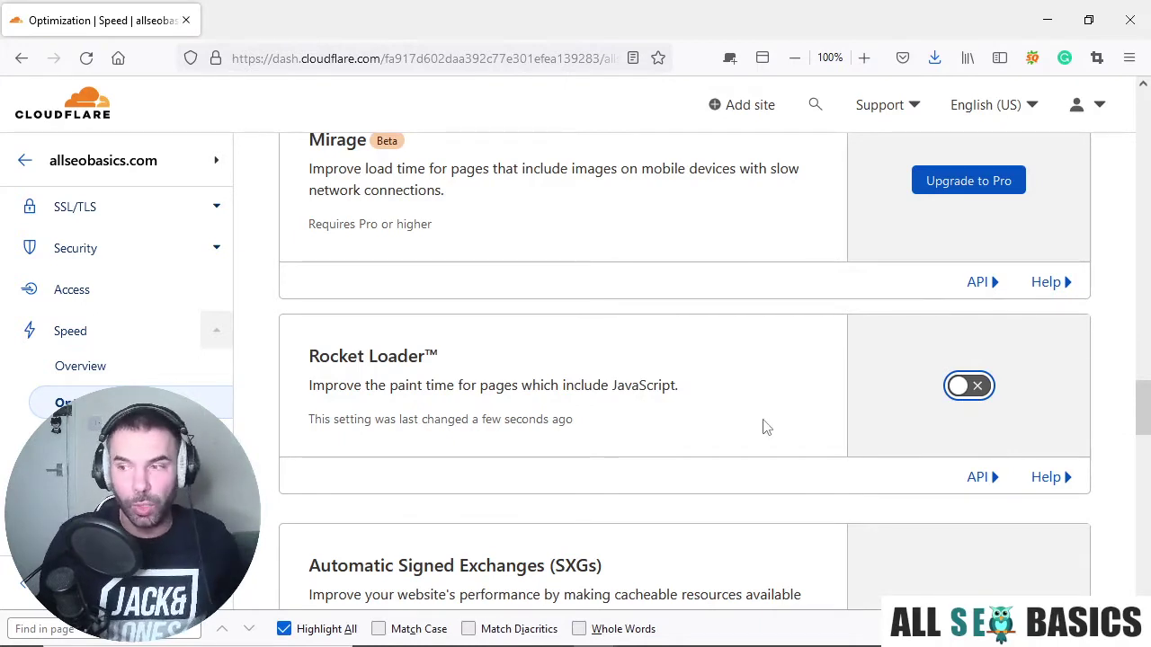
scroll(747, 390, "down", 2)
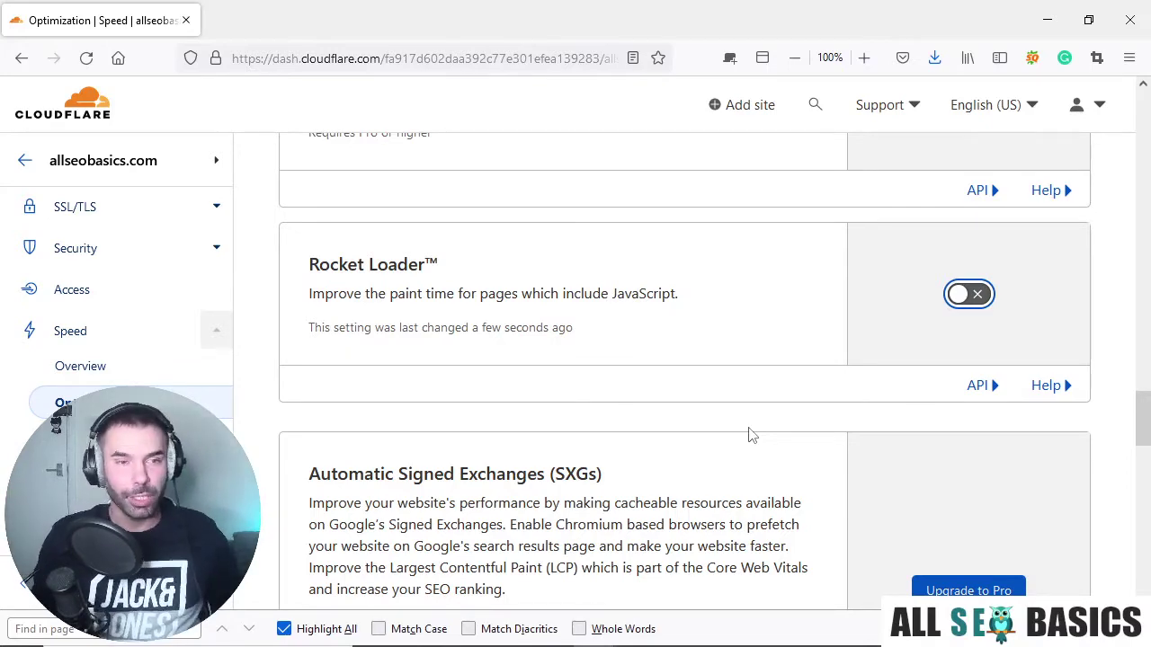
scroll(976, 386, "down", 5)
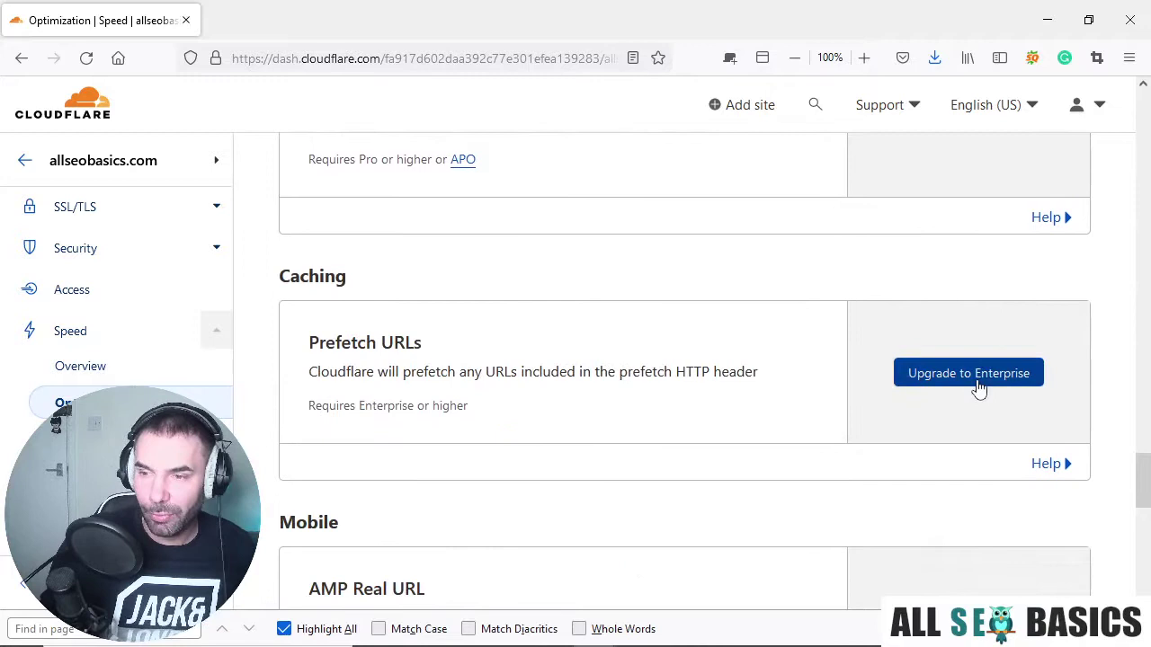
scroll(978, 386, "down", 2)
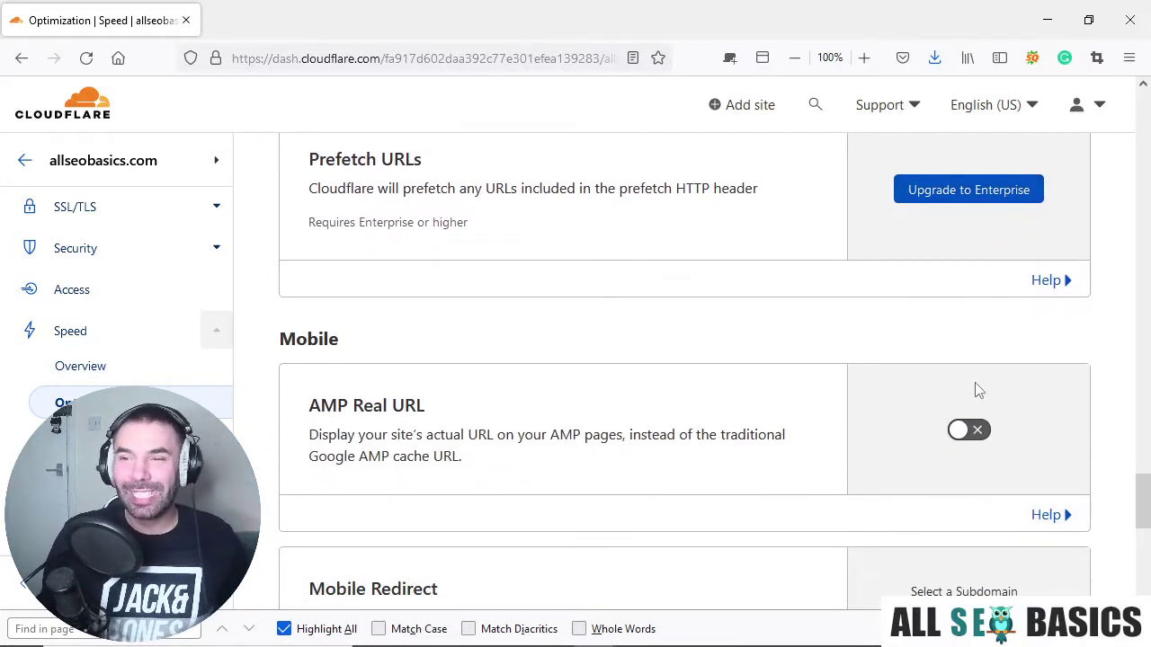
scroll(630, 426, "up", 2)
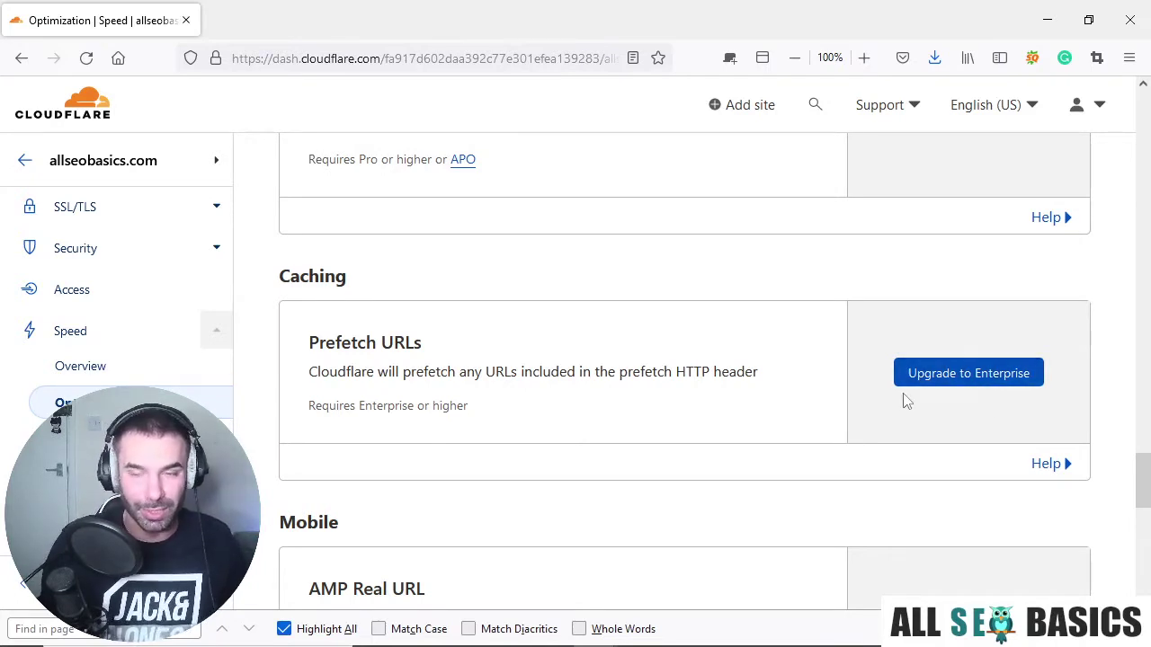
scroll(490, 473, "down", 2)
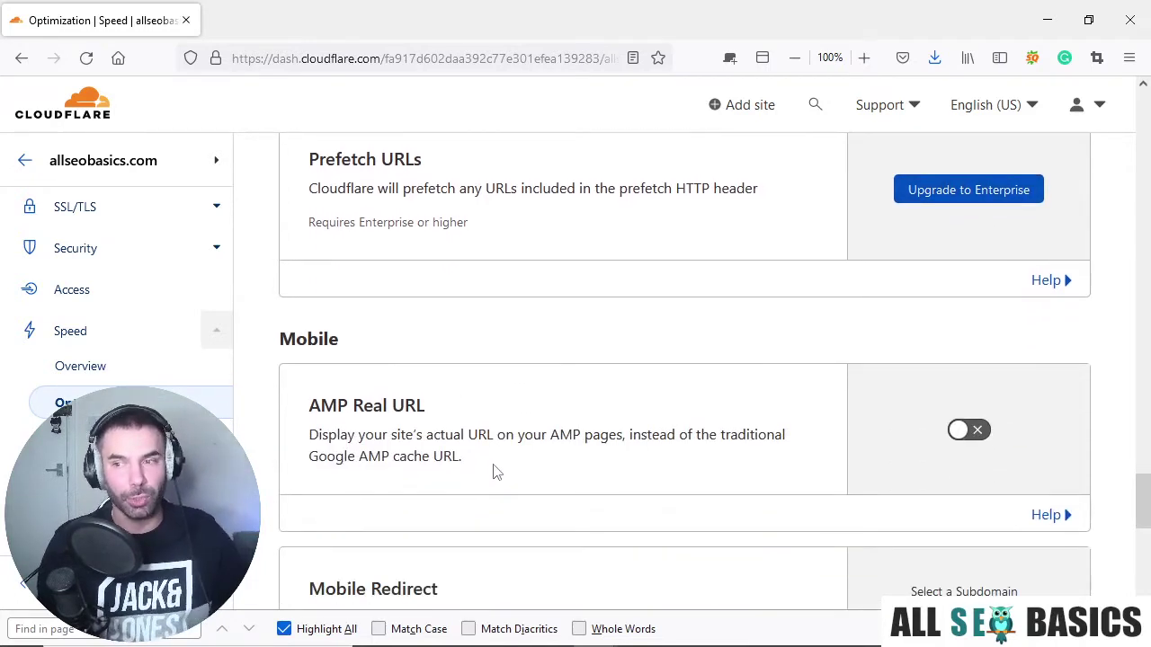
scroll(496, 473, "down", 2)
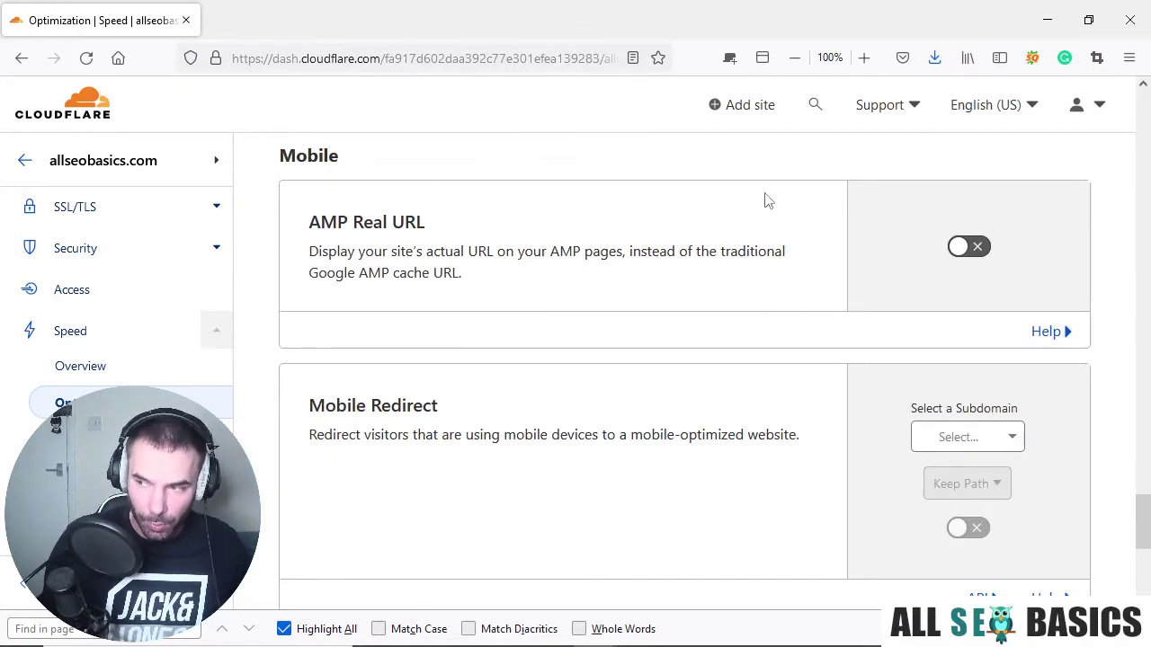
scroll(644, 486, "down", 2)
scroll(668, 403, "up", 1)
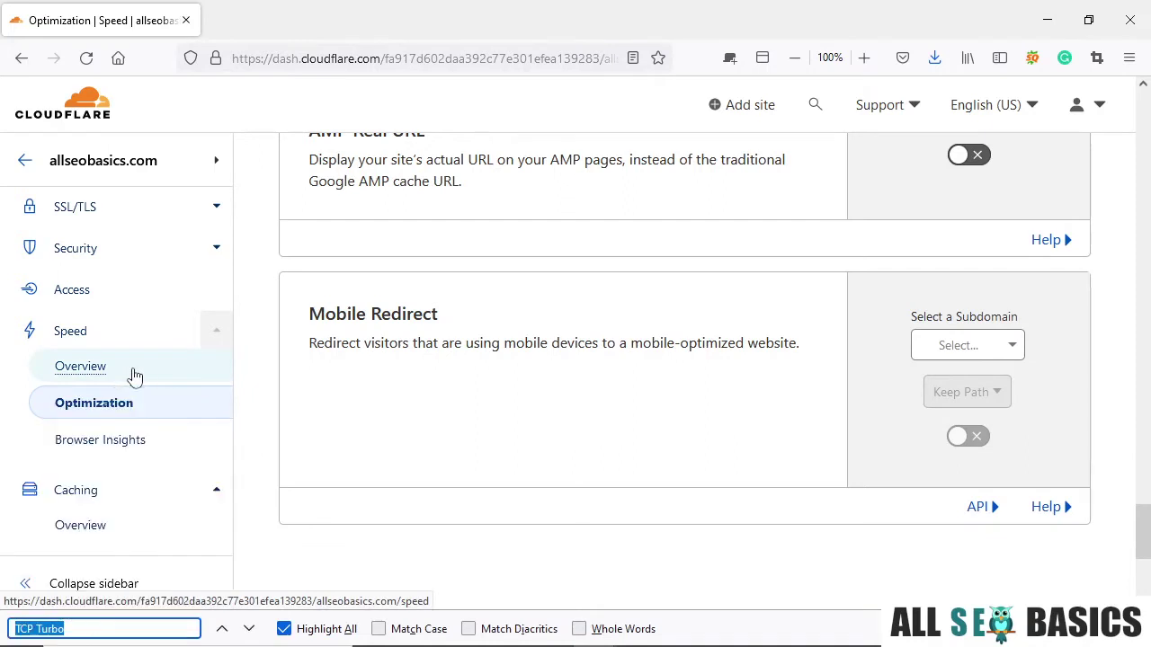
Open the Caching section and its Configuration page for allseobasics.com
left_click(104, 533)
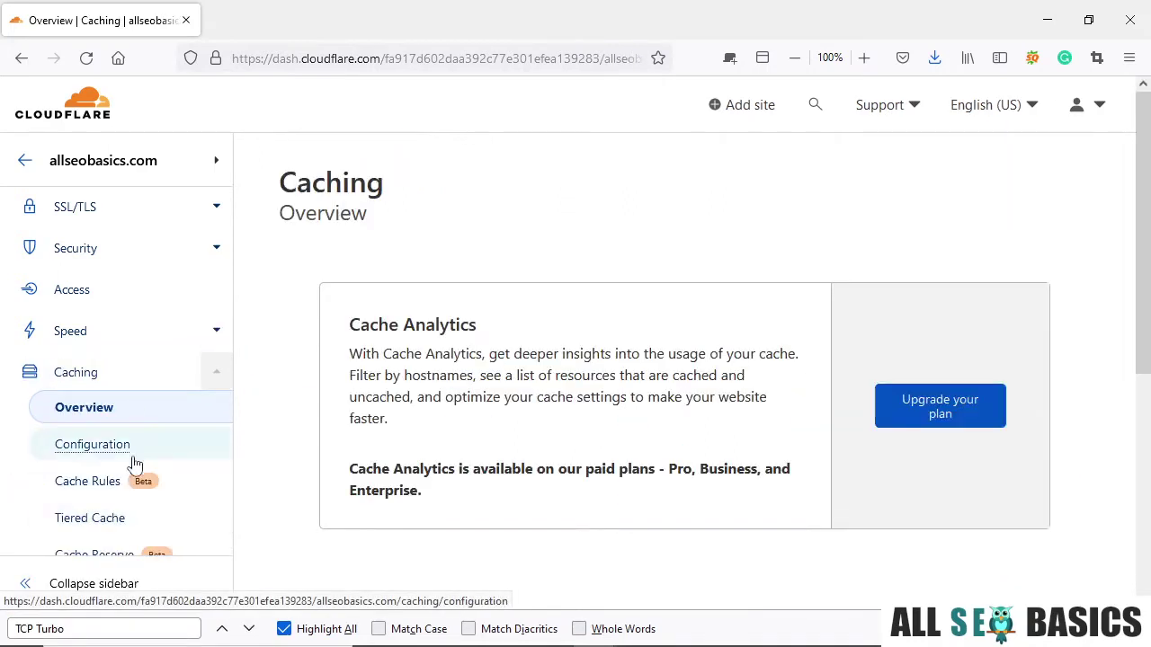
scroll(121, 393, "down", 2)
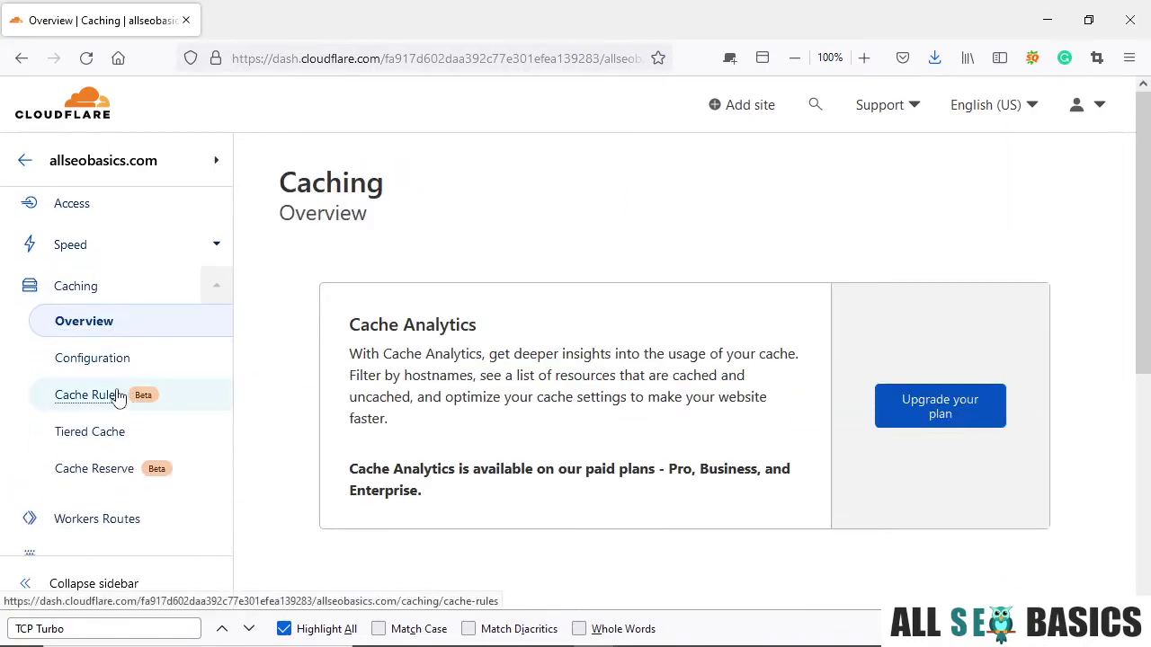
left_click(114, 372)
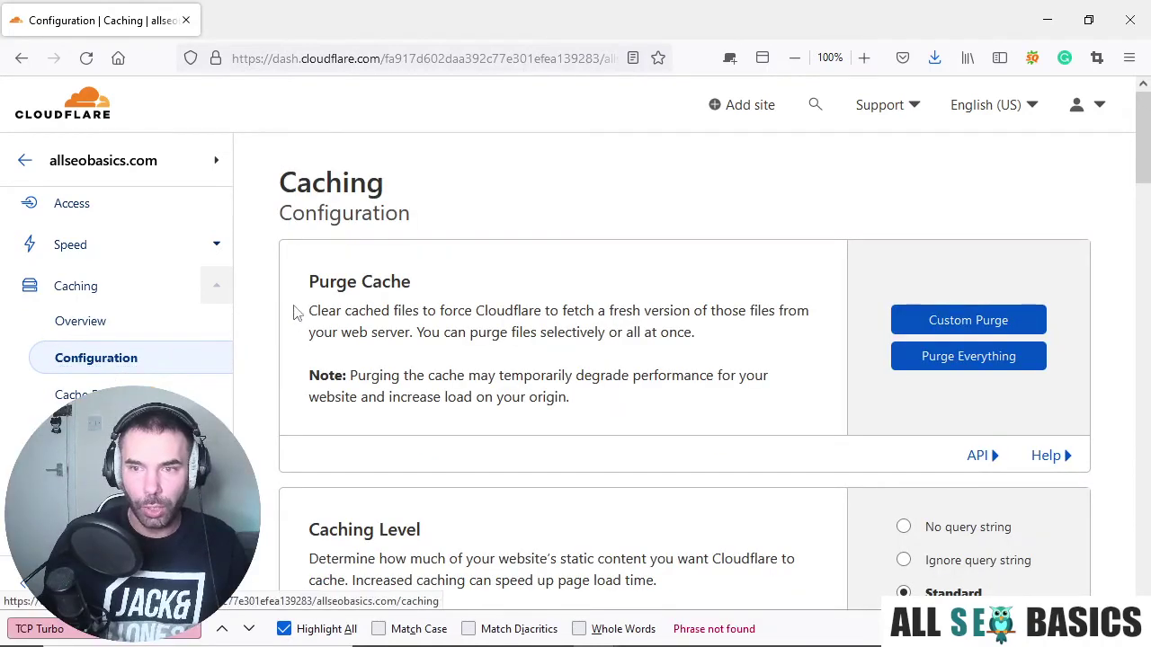
Scroll through the Purge Cache, Caching Level (Standard) and Browser Cache TTL (6 months) cards
scroll(1040, 226, "down", 2)
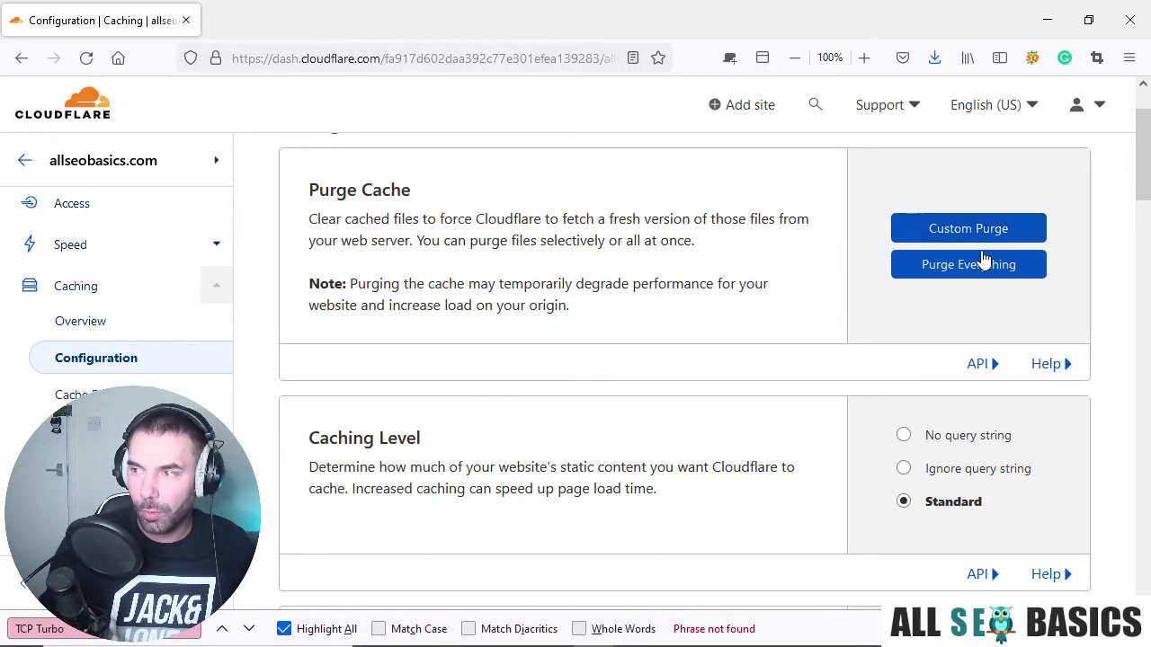
scroll(982, 261, "down", 2)
scroll(981, 233, "up", 2)
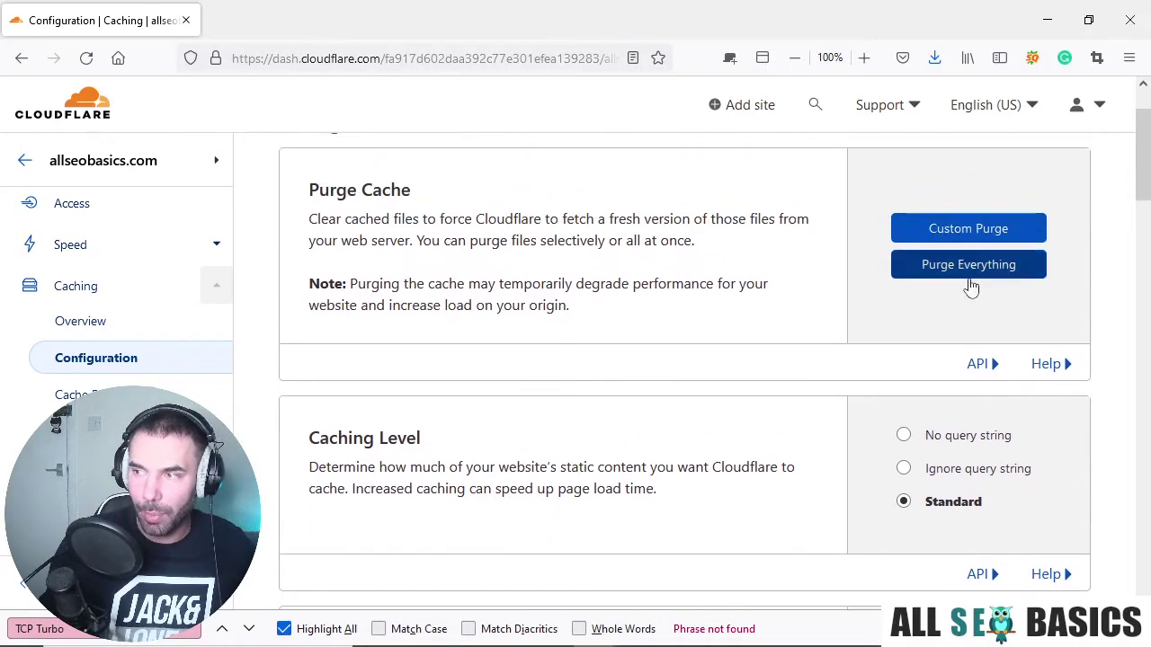
scroll(727, 455, "down", 5)
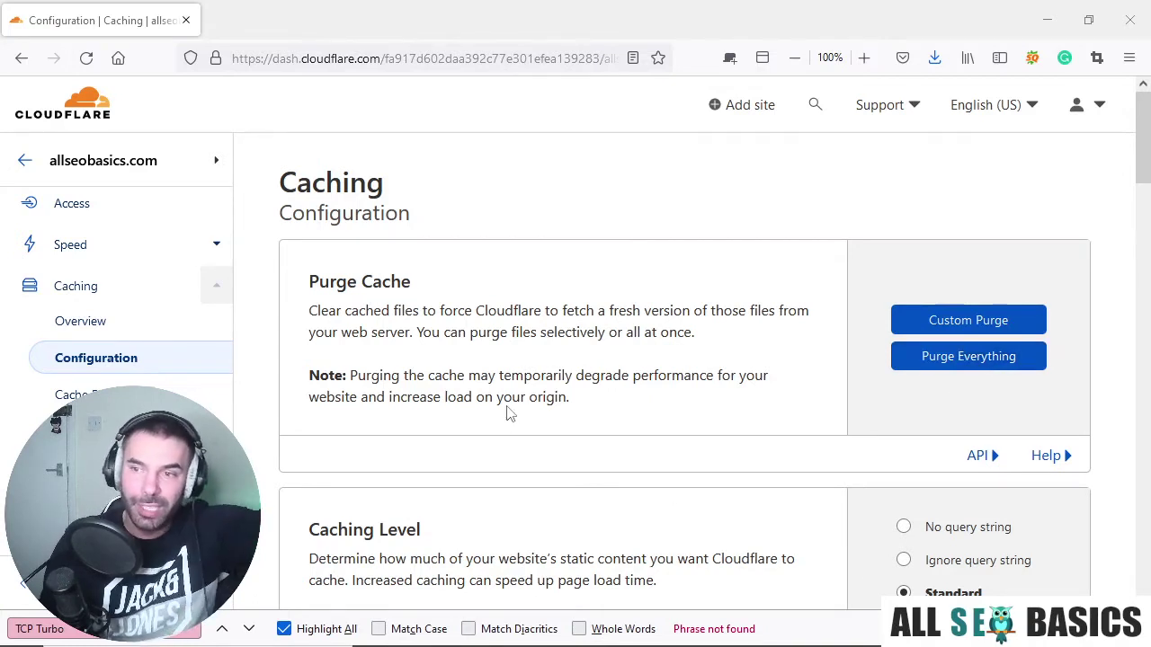
scroll(517, 395, "down", 1)
scroll(517, 395, "down", 2)
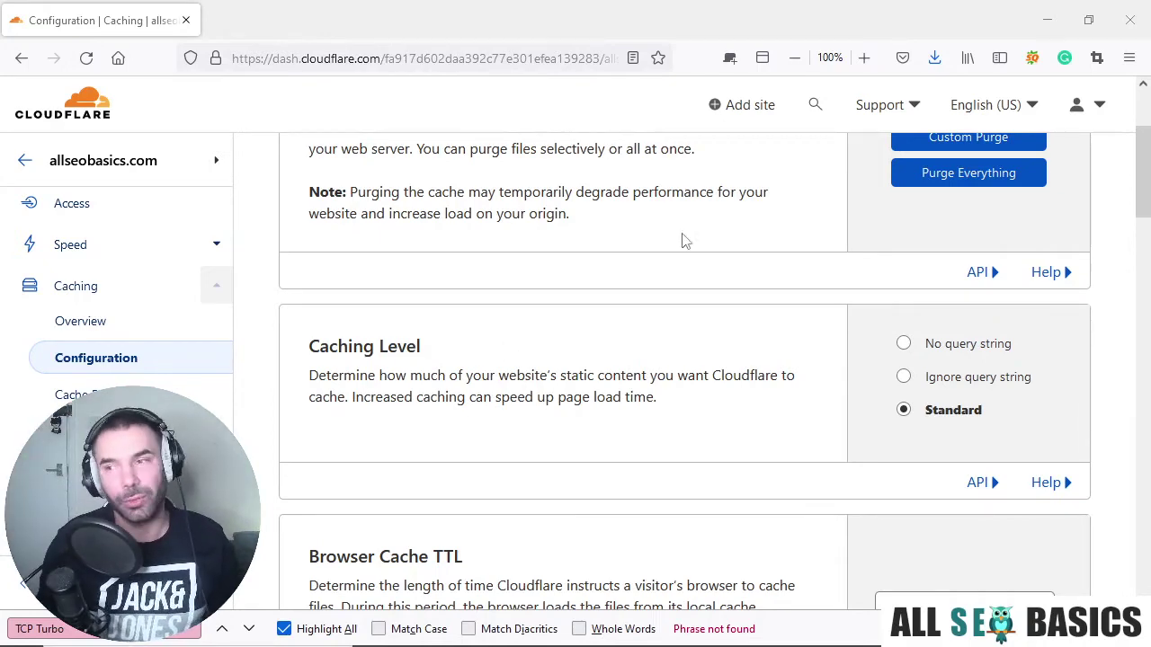
scroll(753, 286, "down", 3)
scroll(778, 260, "down", 4)
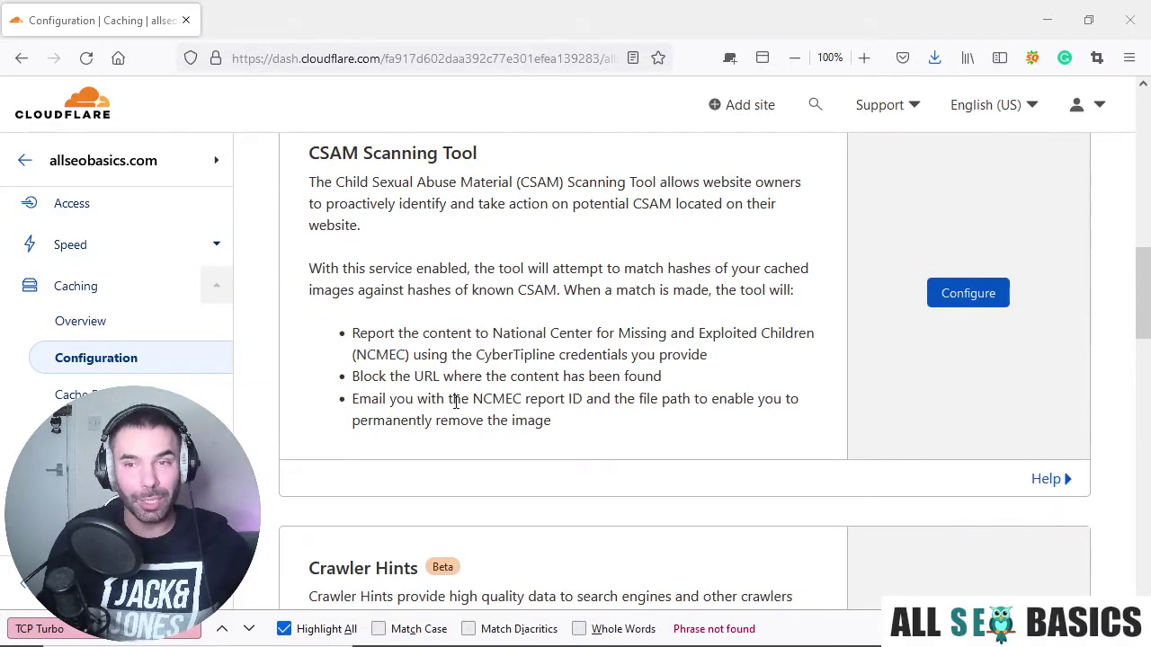
scroll(386, 377, "up", 2)
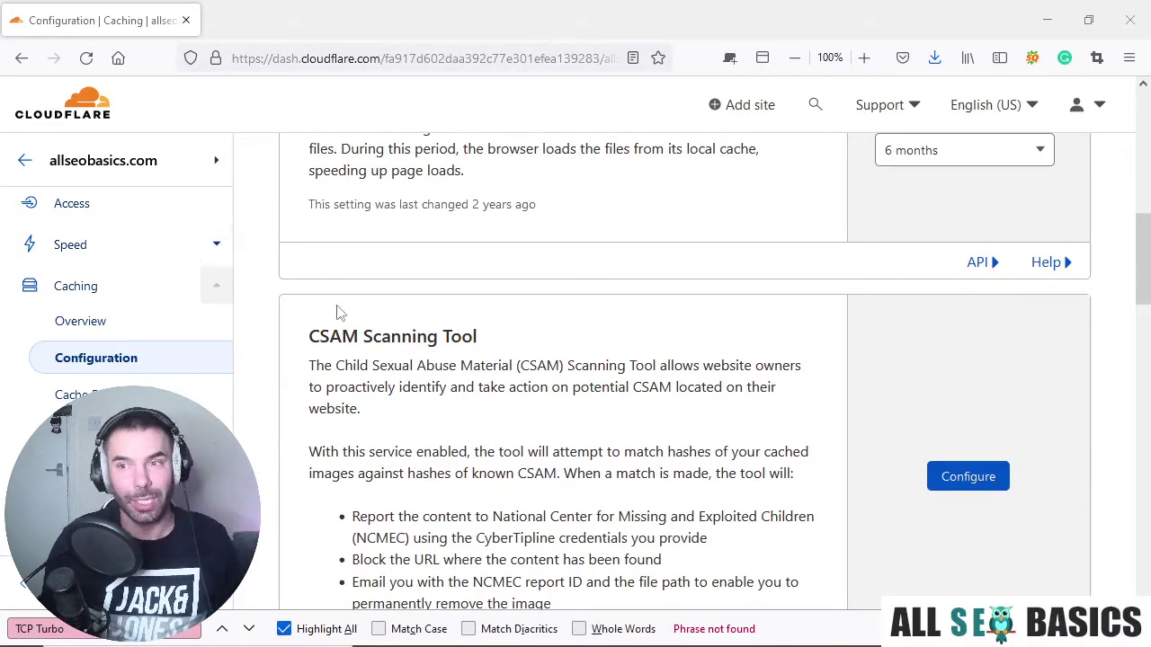
Return to Speed > Optimization, highlight the Polish heading, and scroll down to Auto Minify and Brotli
left_click(228, 257)
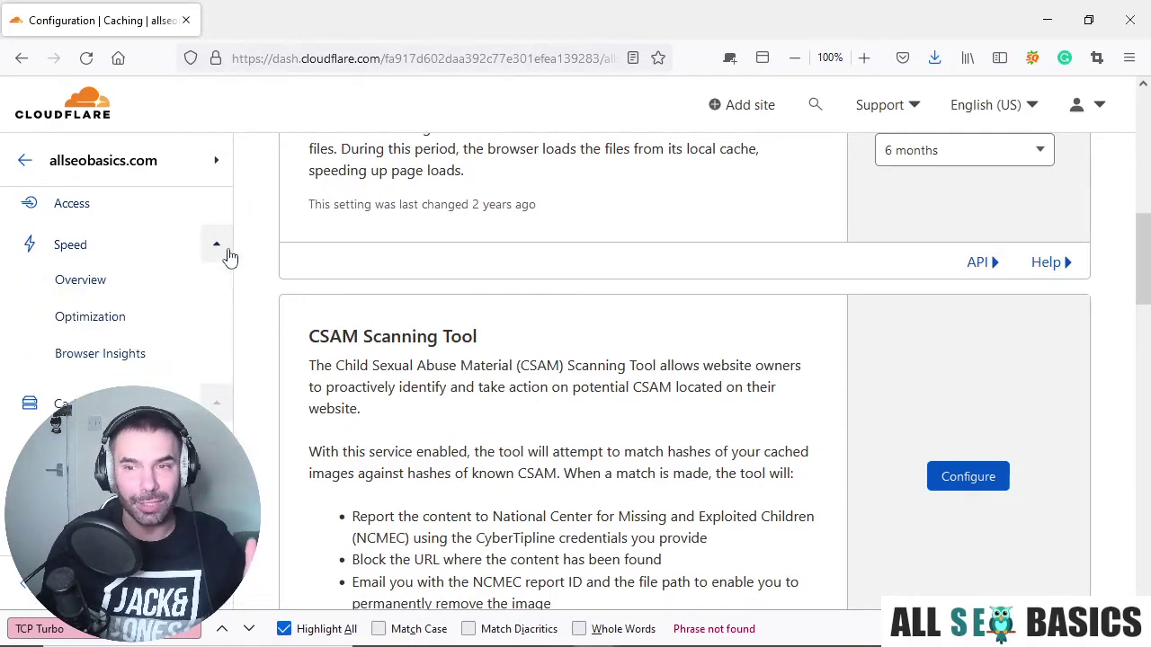
left_click(113, 320)
scroll(581, 419, "down", 2)
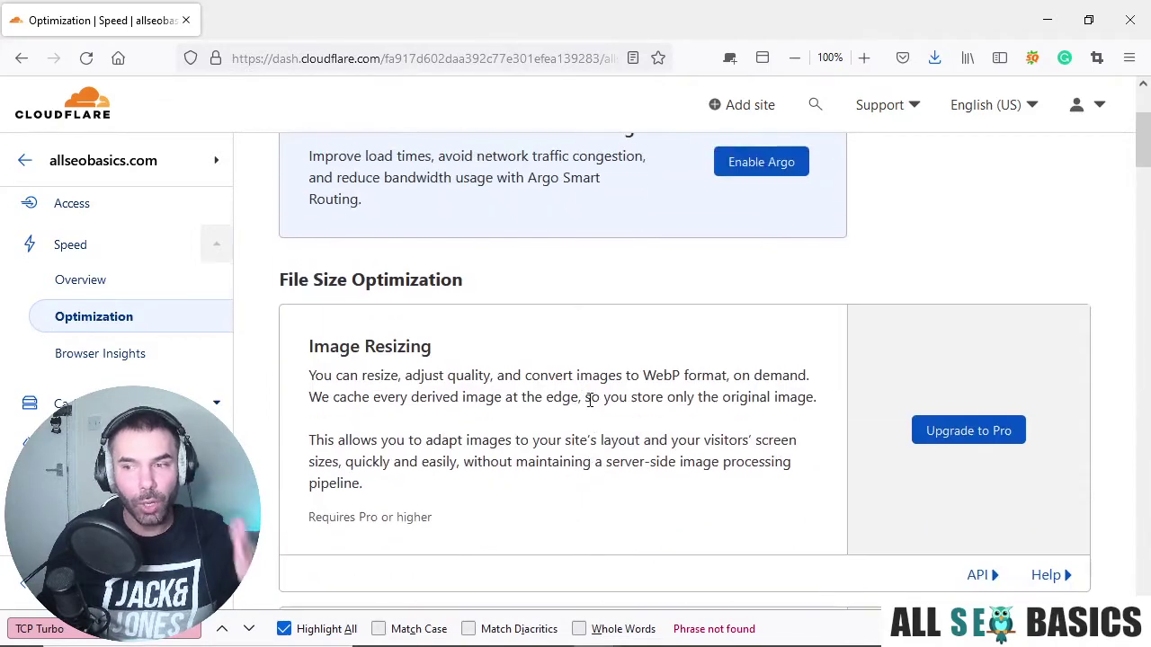
scroll(845, 440, "down", 5)
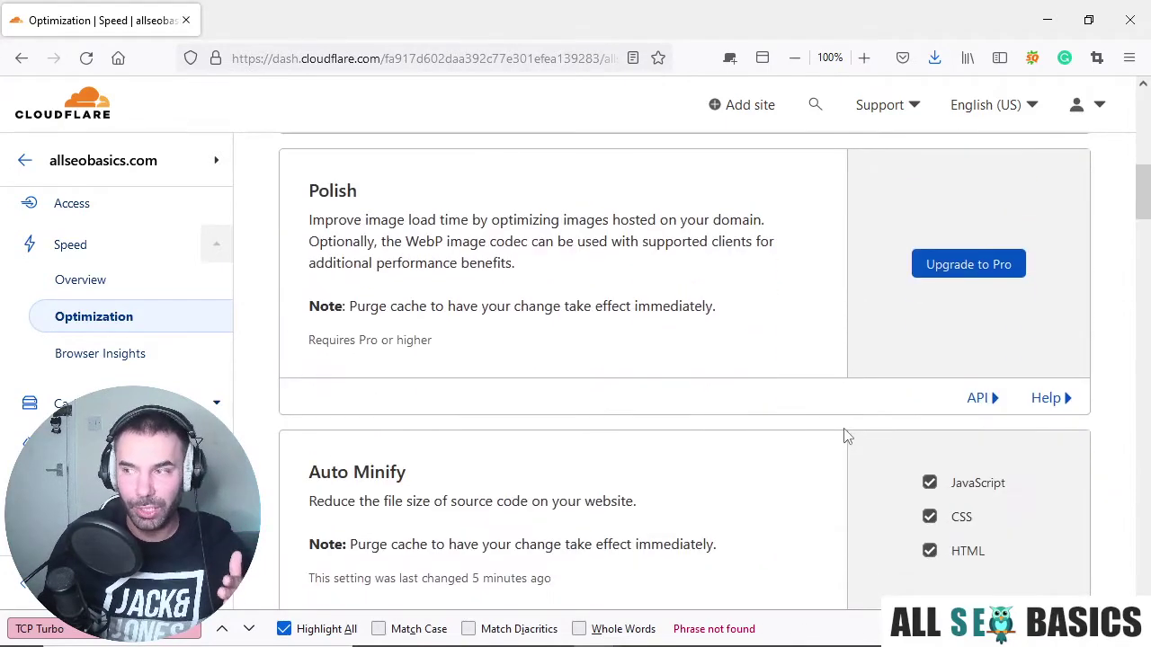
left_click_drag(310, 189, 386, 195)
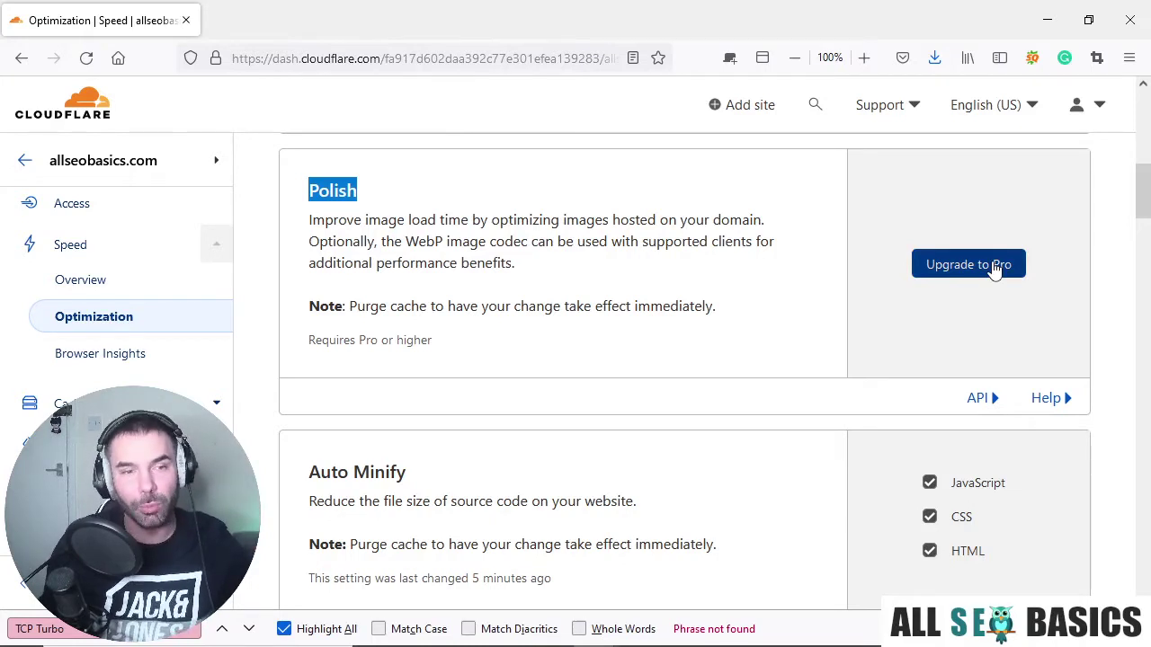
scroll(917, 300, "down", 3)
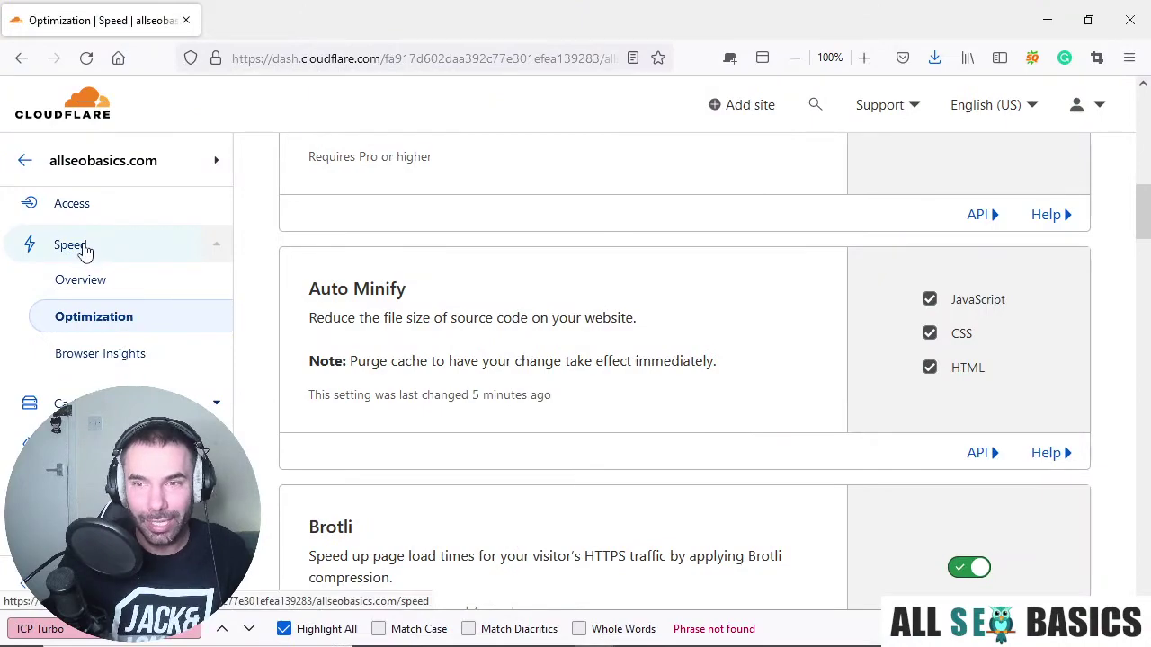
left_click(93, 284)
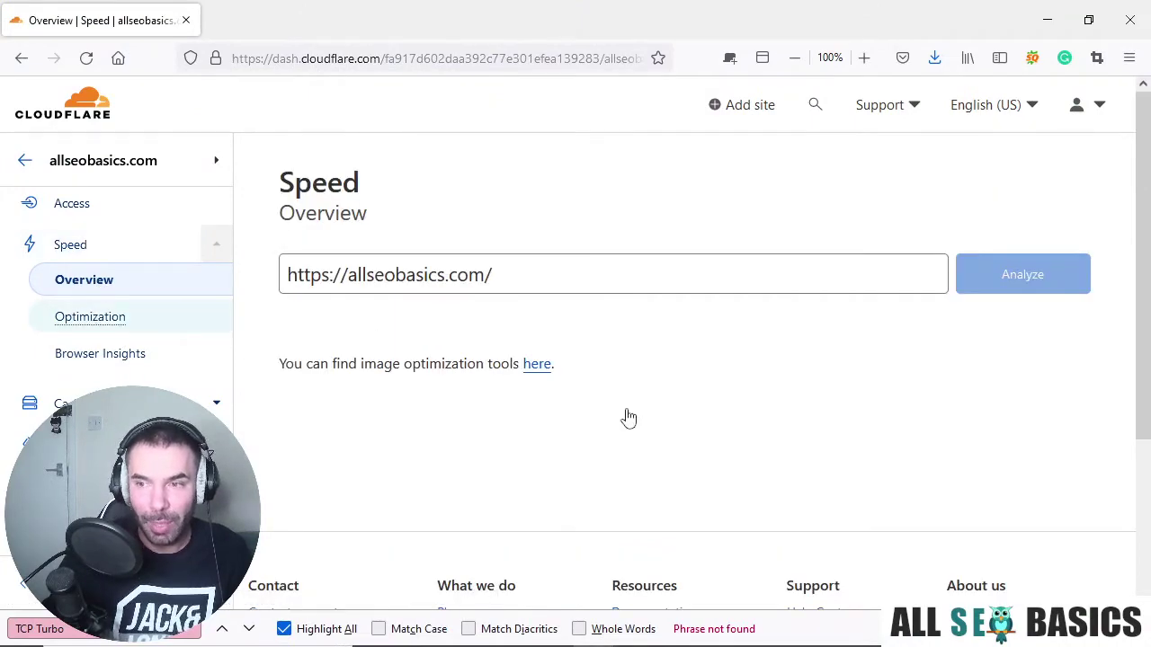
scroll(650, 413, "down", 15)
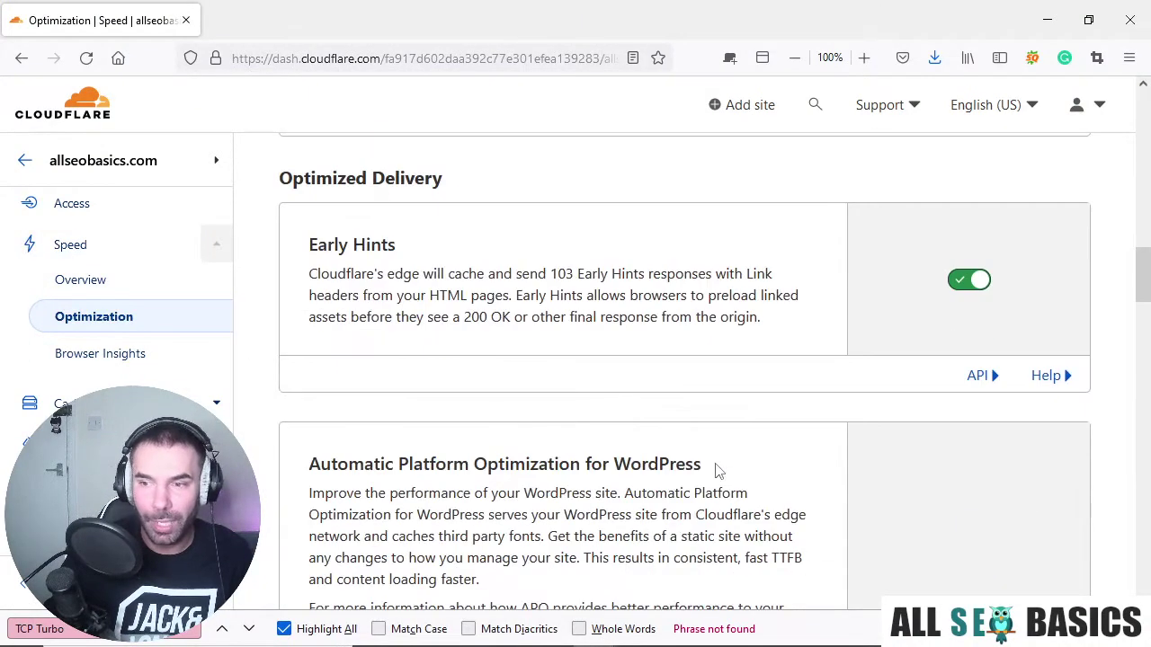
scroll(723, 481, "down", 10)
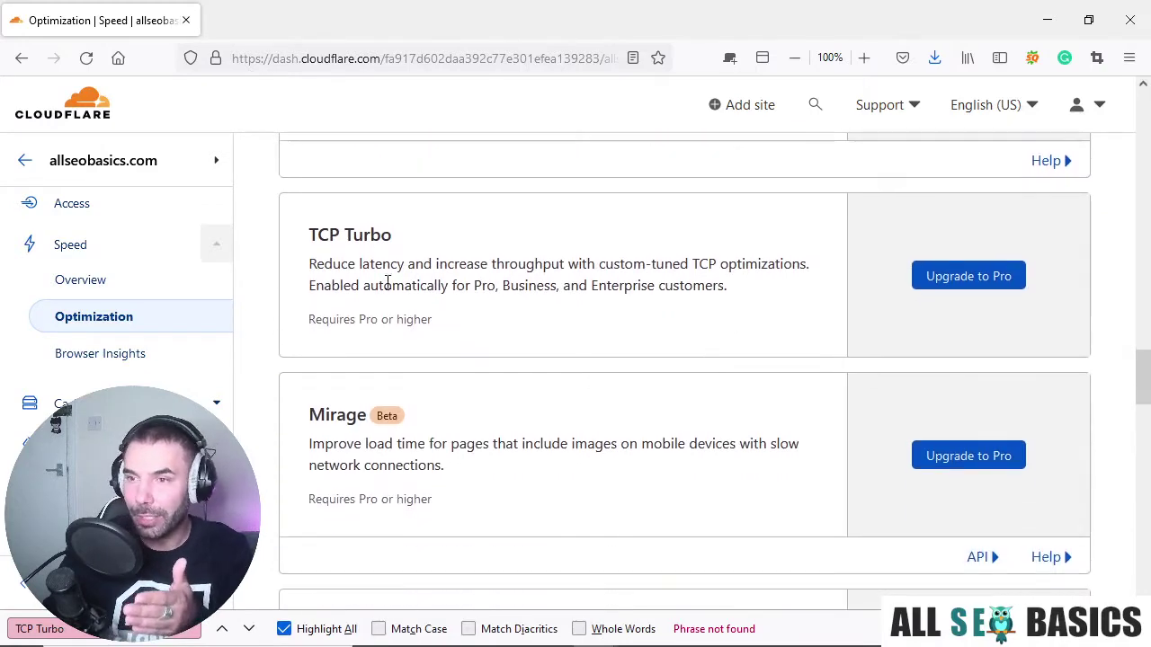
left_click_drag(305, 238, 393, 235)
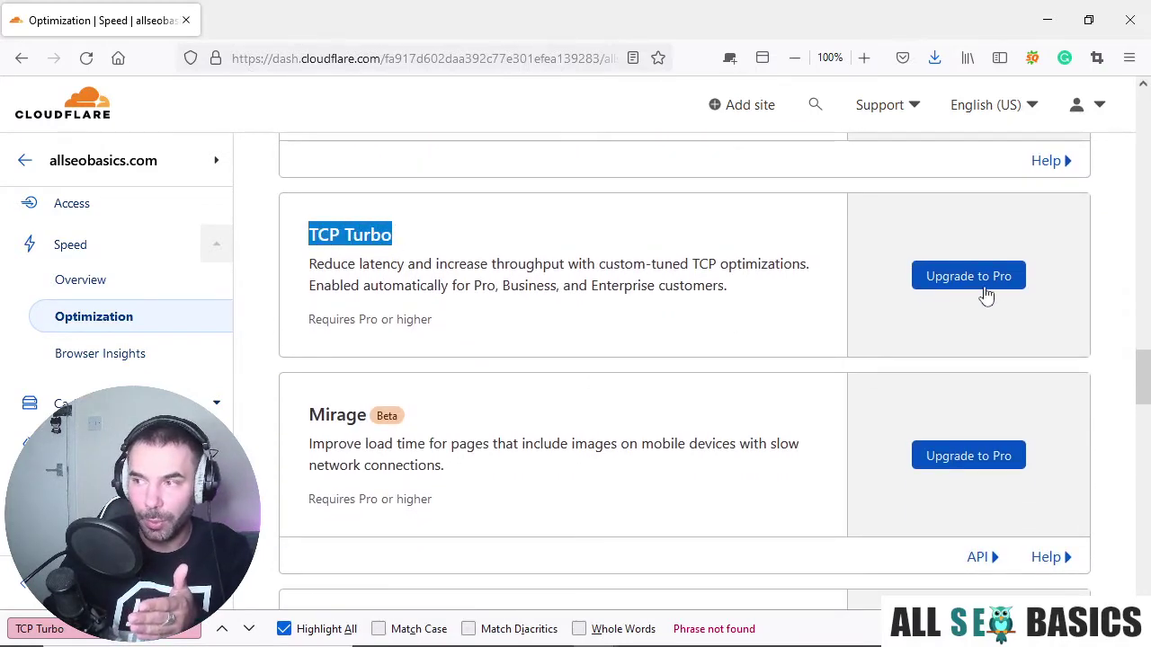
scroll(986, 296, "down", 3)
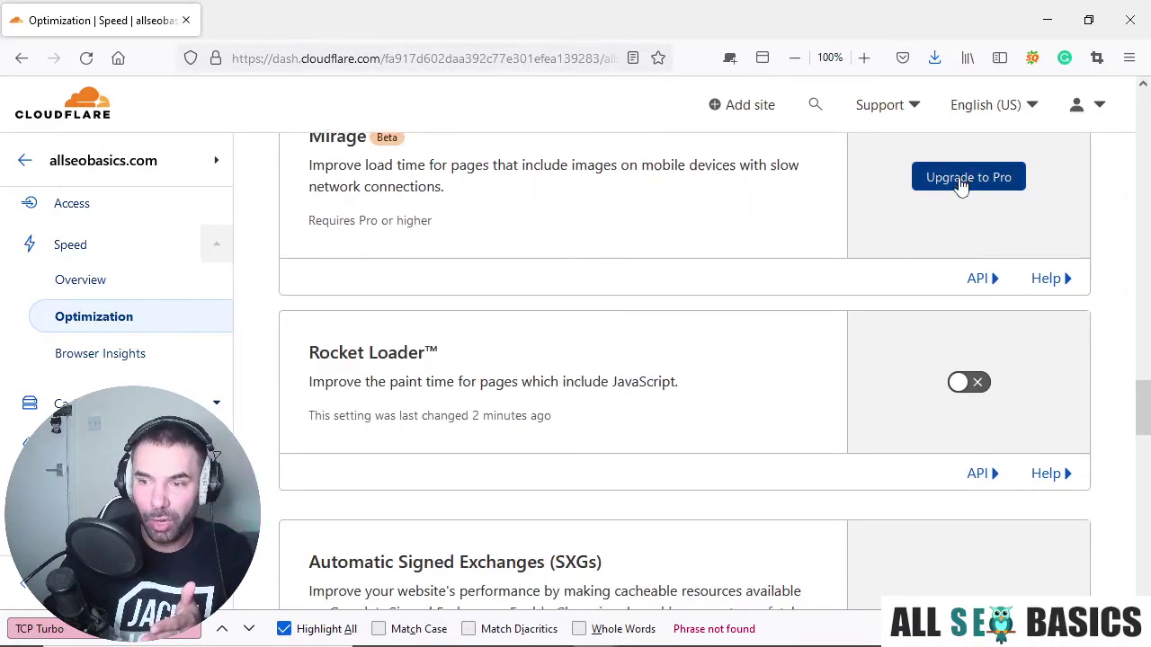
scroll(813, 302, "down", 12)
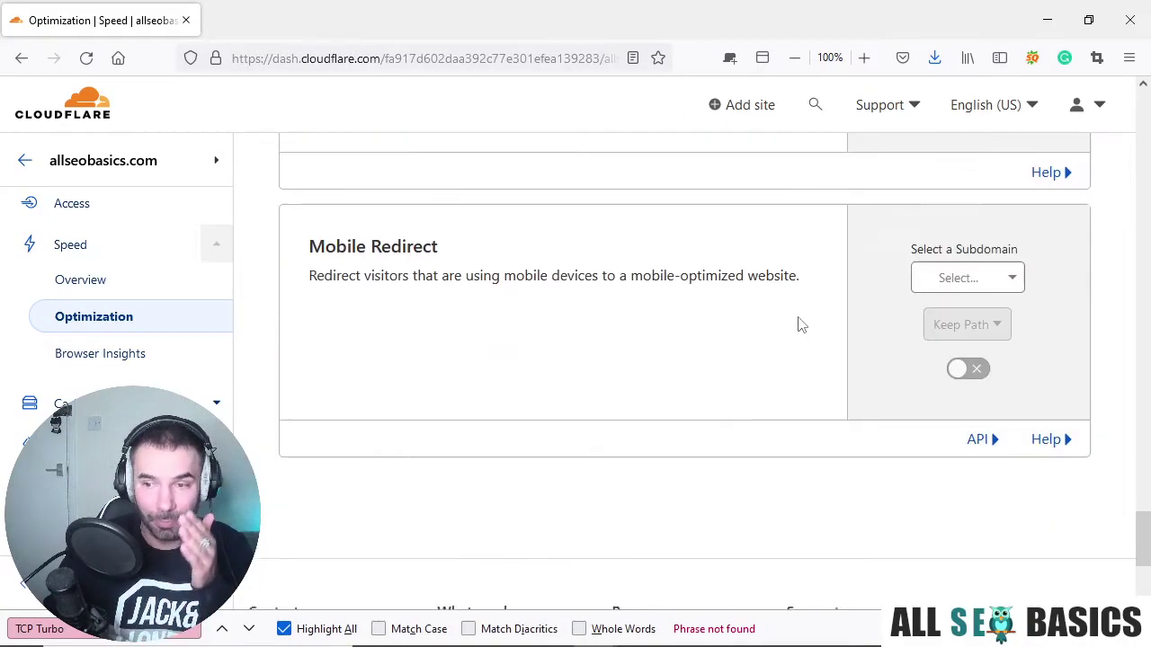
scroll(800, 325, "up", 15)
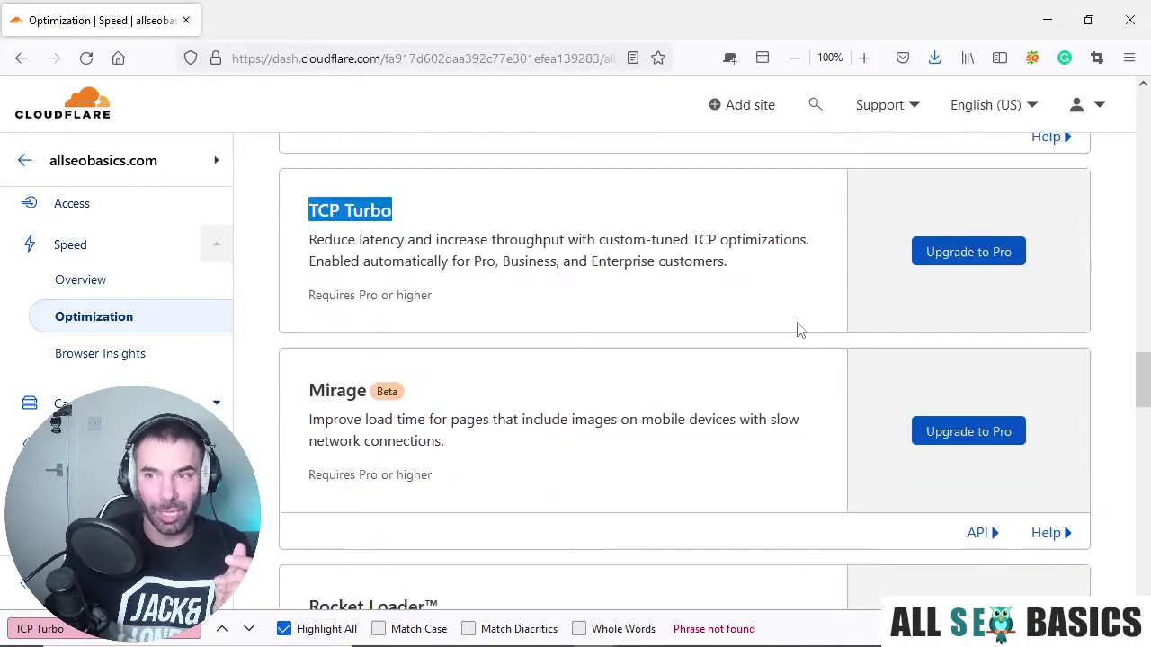
scroll(799, 326, "up", 10)
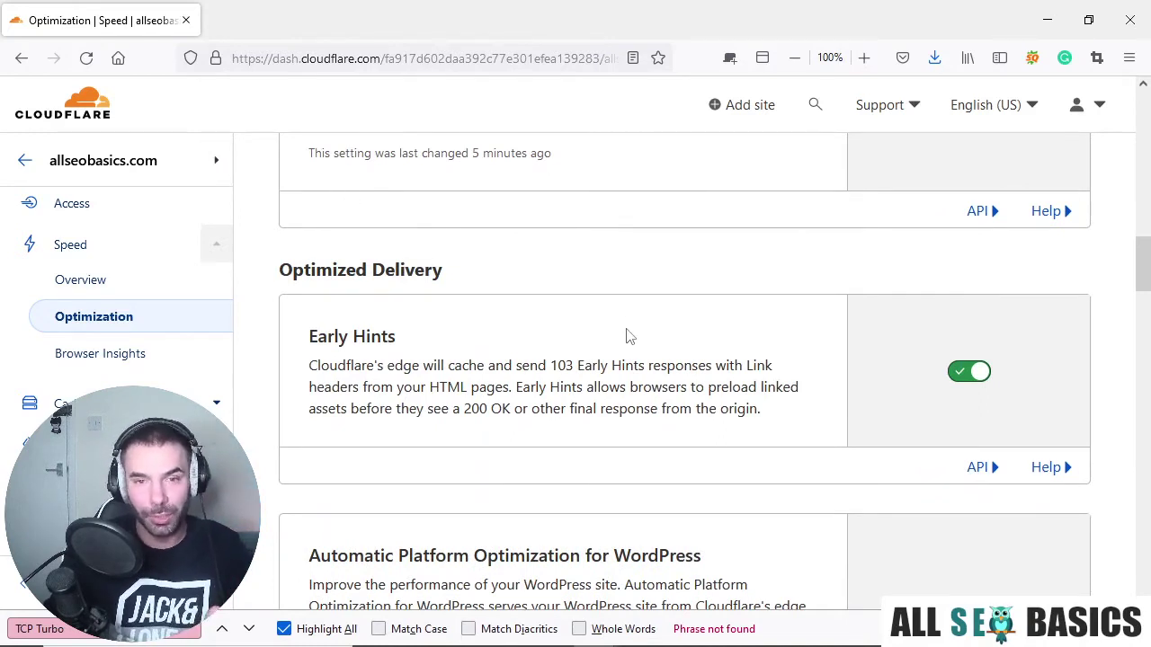
scroll(629, 350, "up", 1)
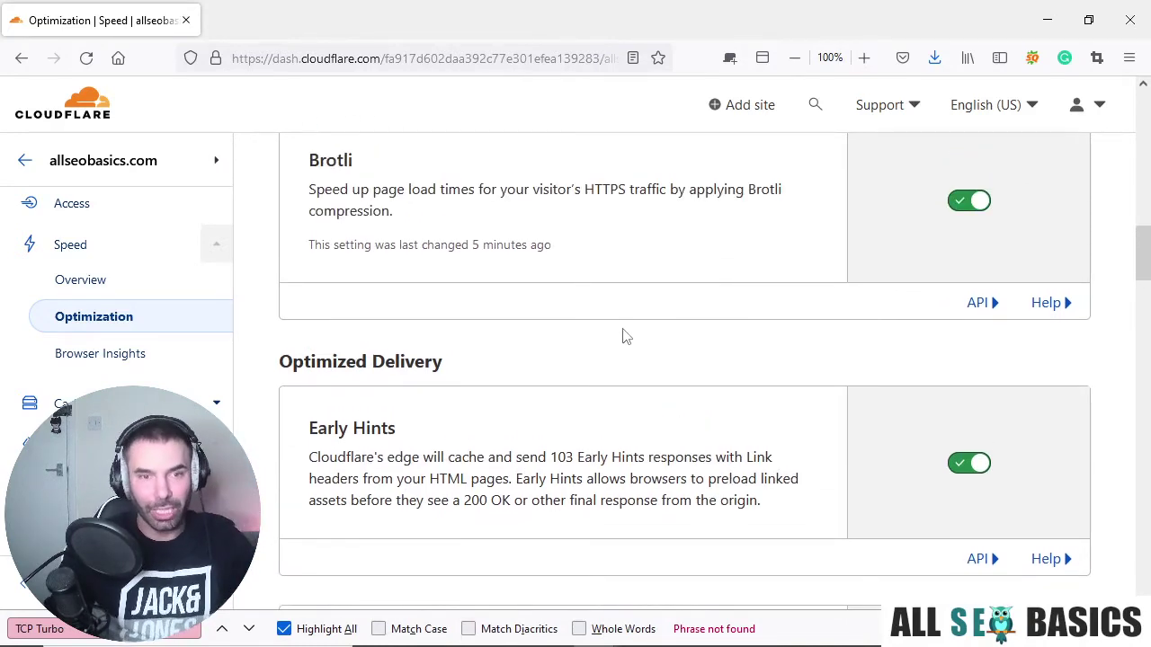
scroll(612, 355, "up", 8)
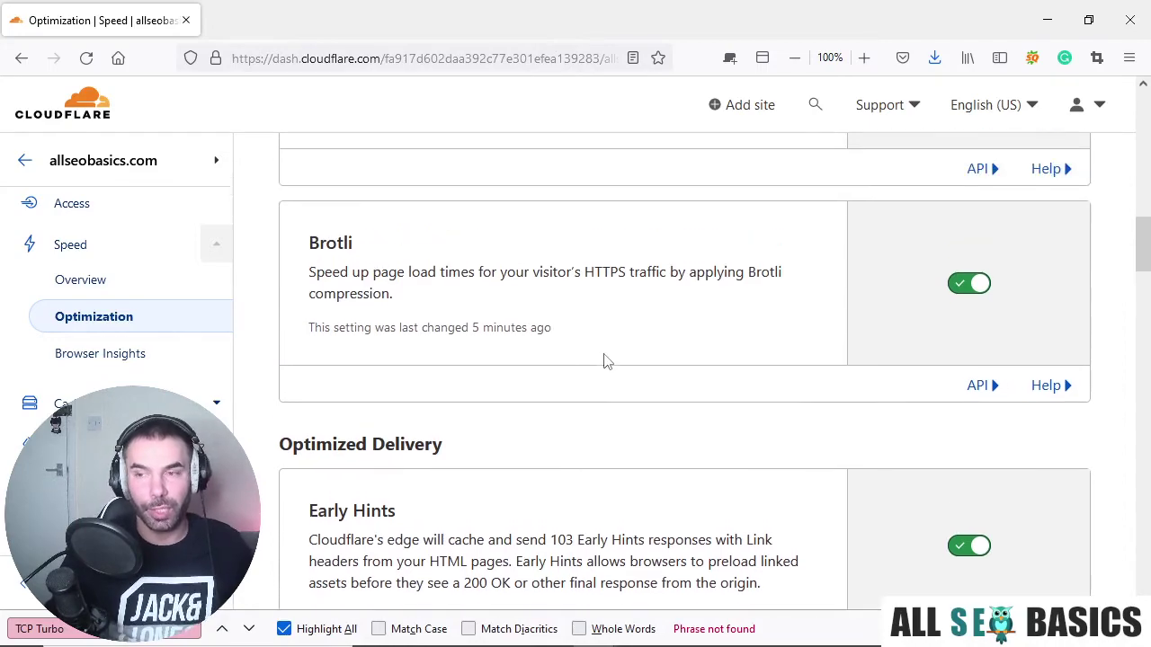